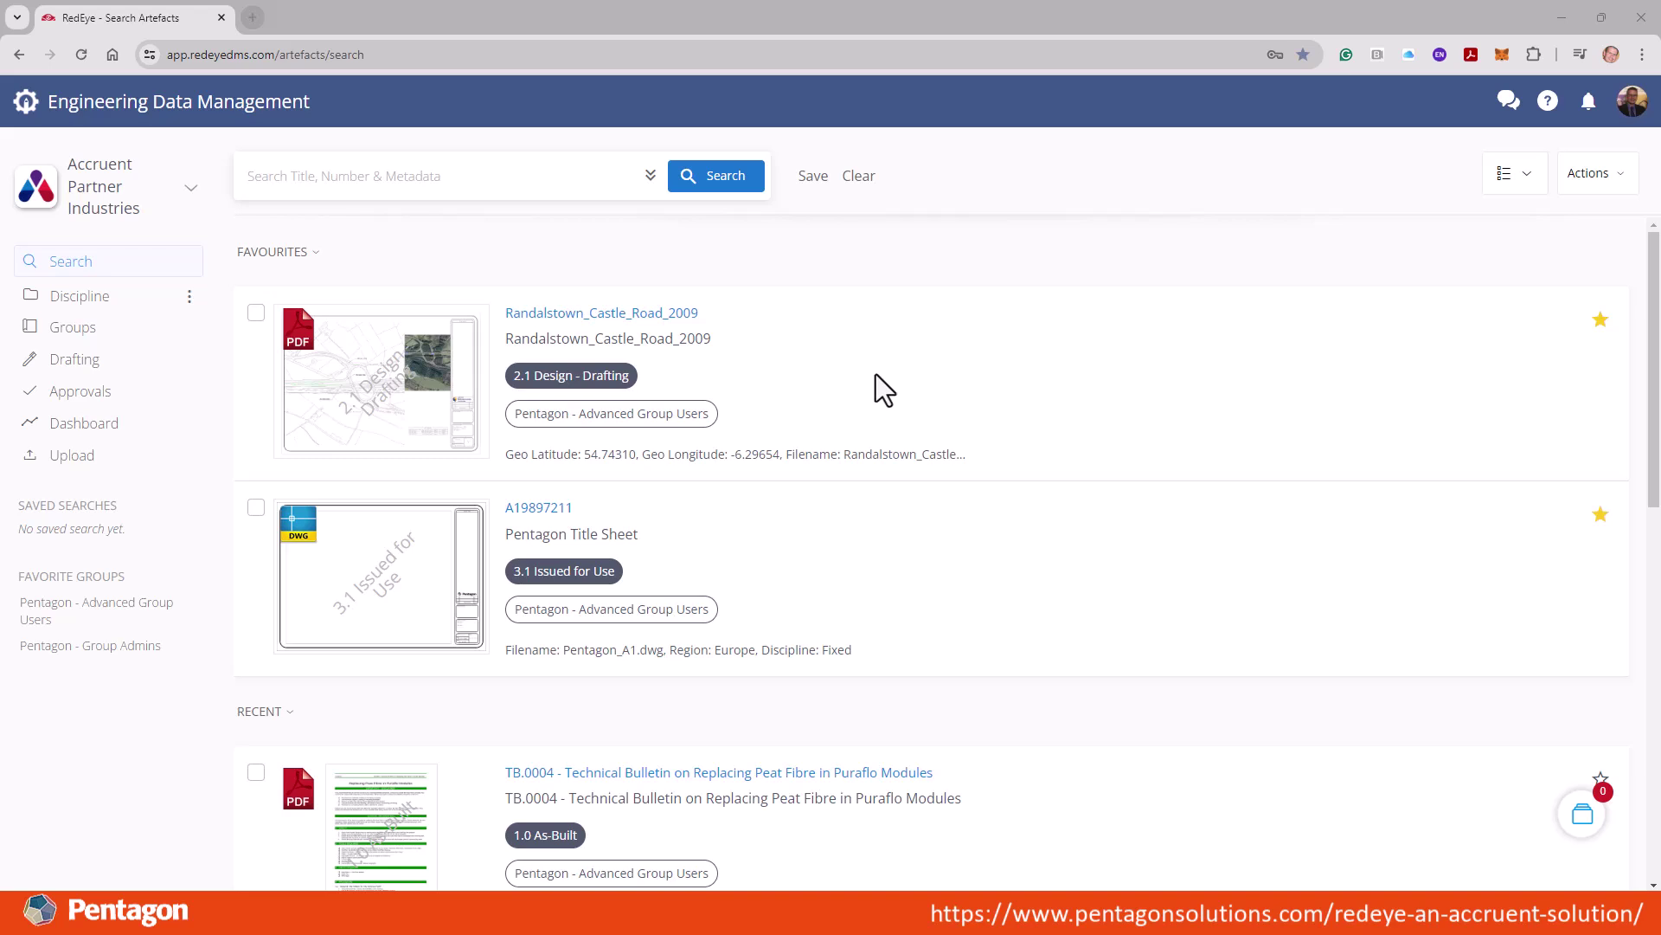
# Scroll through the Favourites and Recent lists on the search page.
pyautogui.scroll(-4, 765, 385)
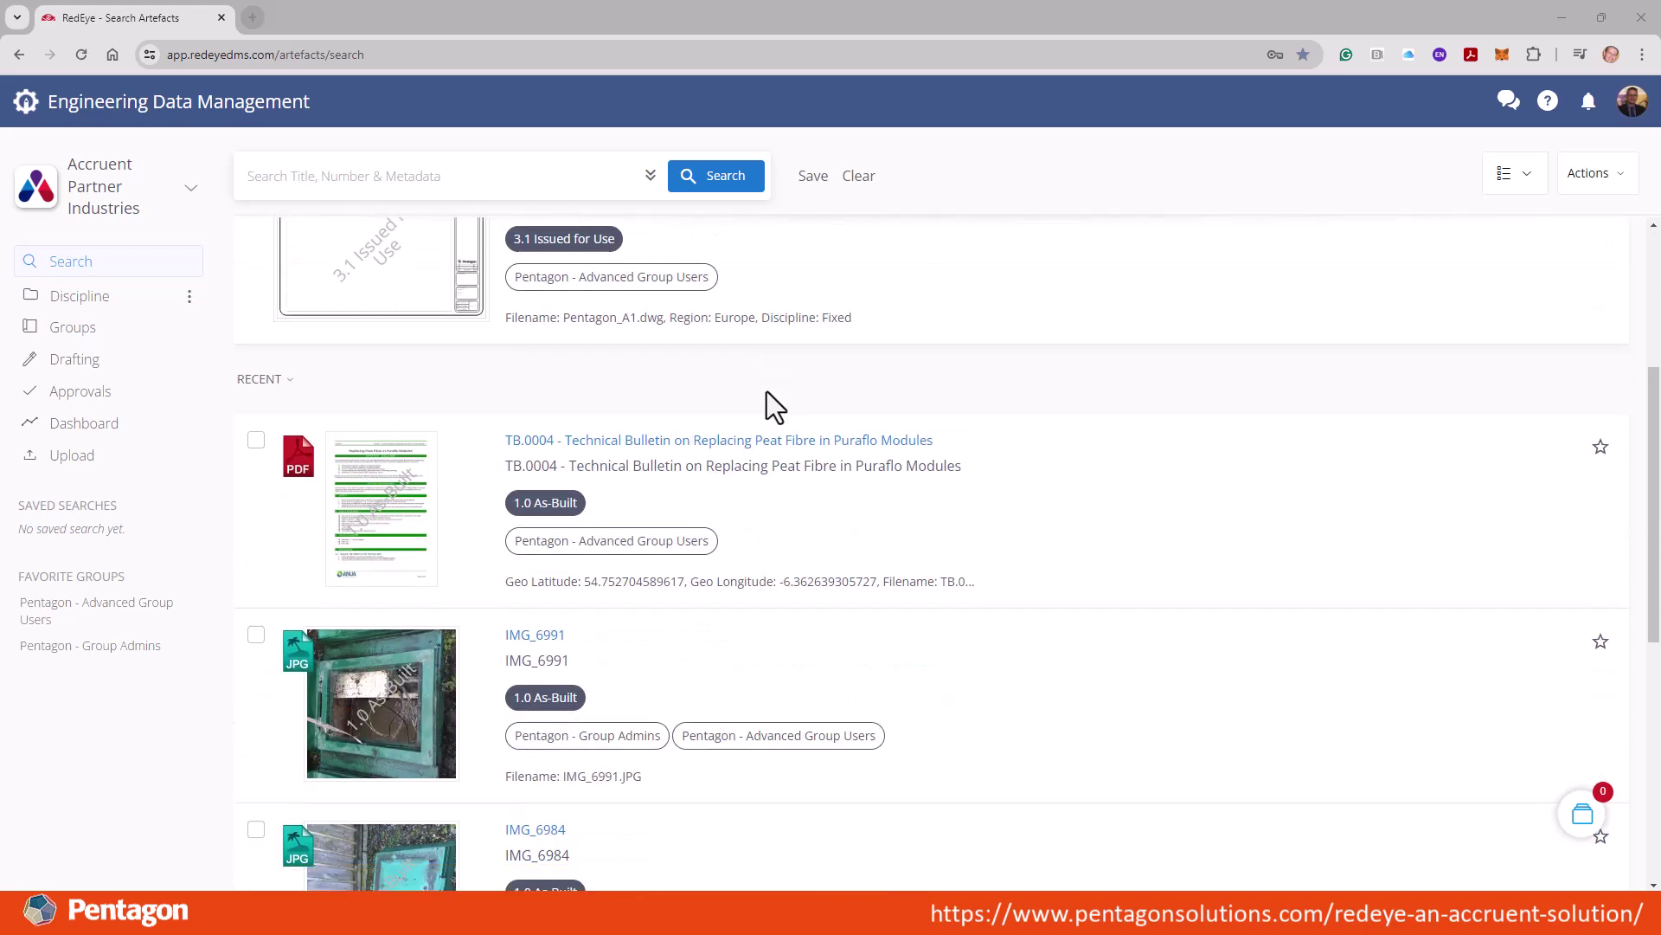
pyautogui.scroll(-3, 768, 394)
pyautogui.scroll(-3, 768, 399)
pyautogui.scroll(-1, 767, 405)
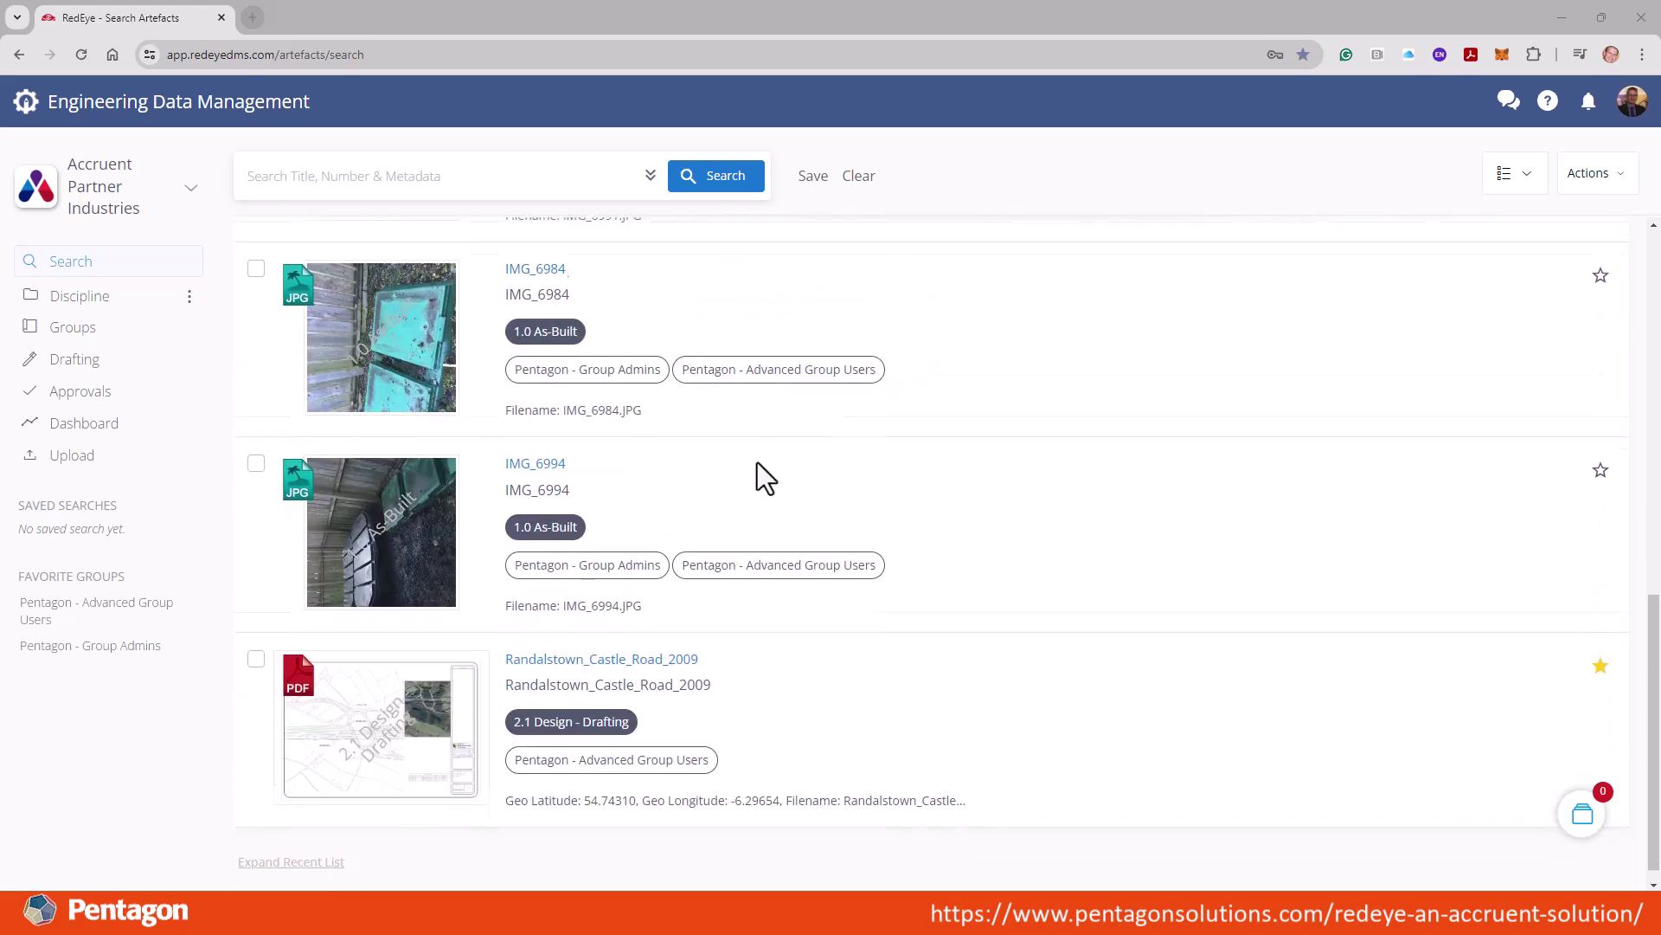
pyautogui.scroll(3, 757, 460)
pyautogui.scroll(3, 760, 455)
pyautogui.scroll(2, 760, 455)
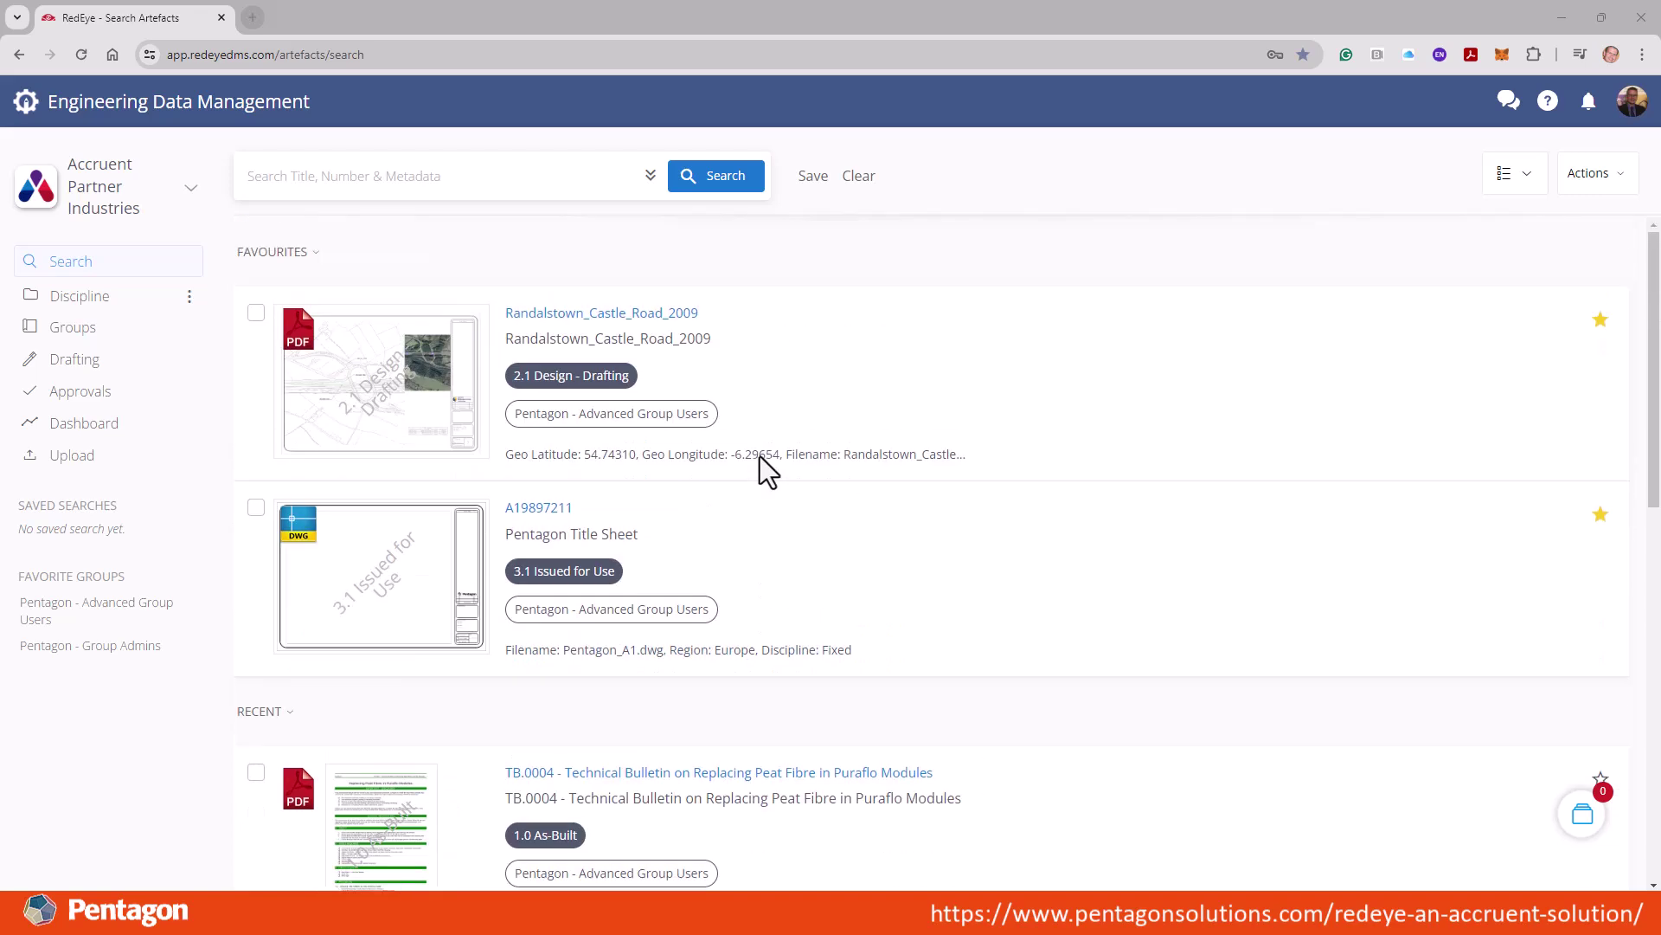
# Add a Metadata filter with Discipline set to Civil & Architectural.
pyautogui.click(445, 178)
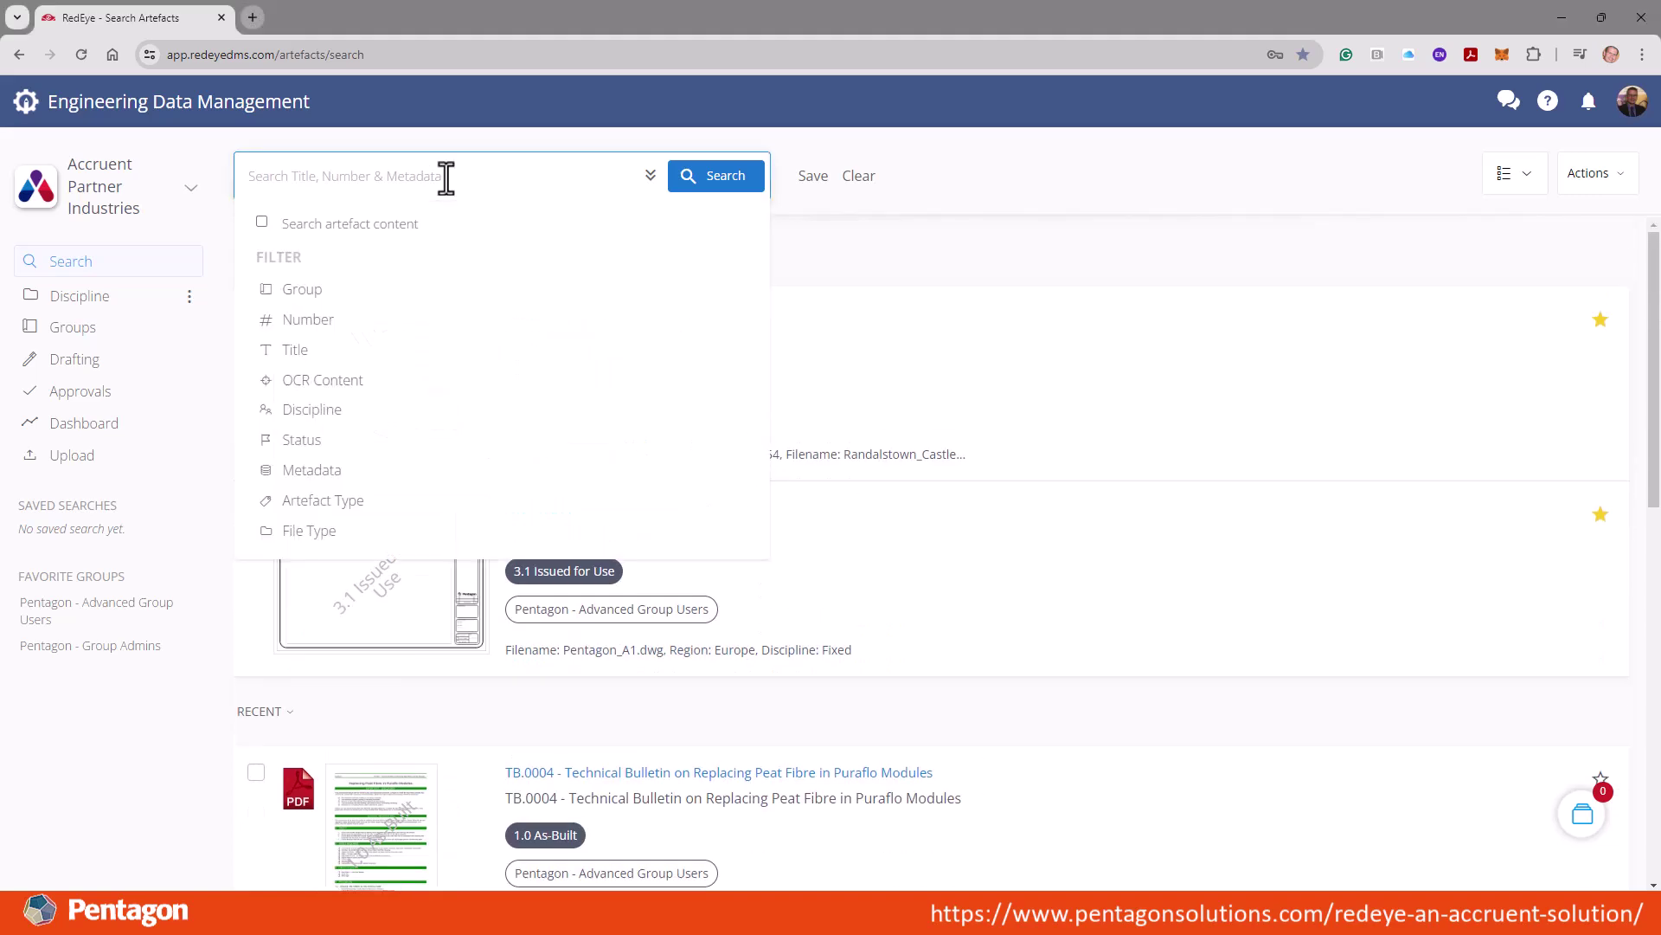
pyautogui.click(313, 471)
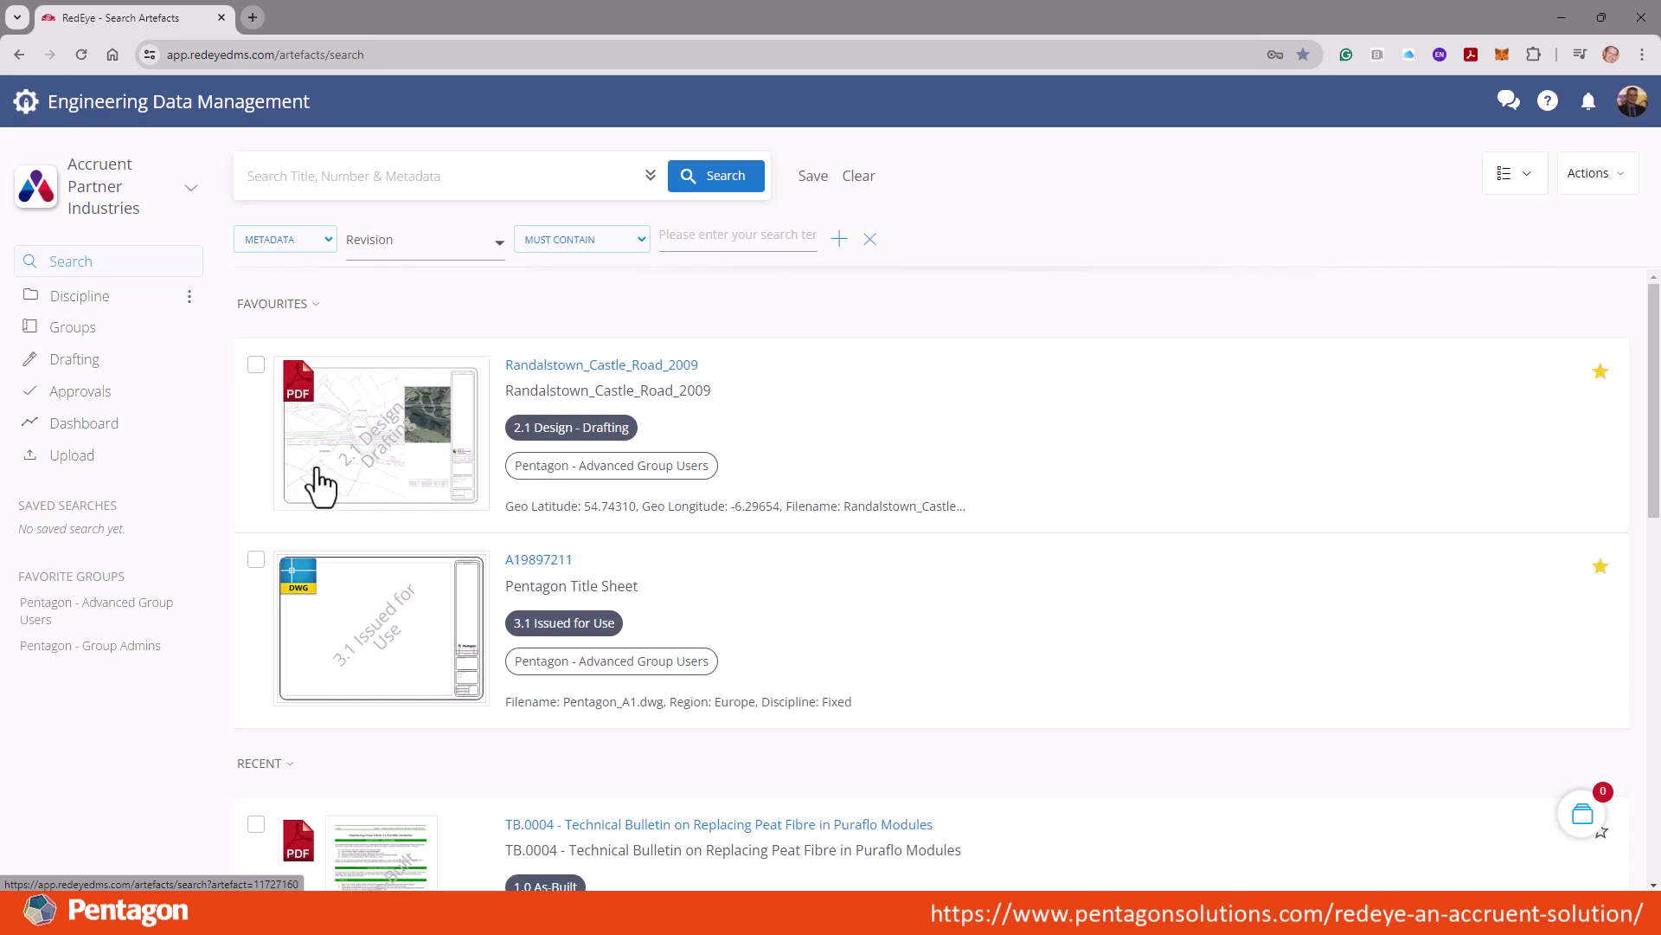
pyautogui.click(447, 264)
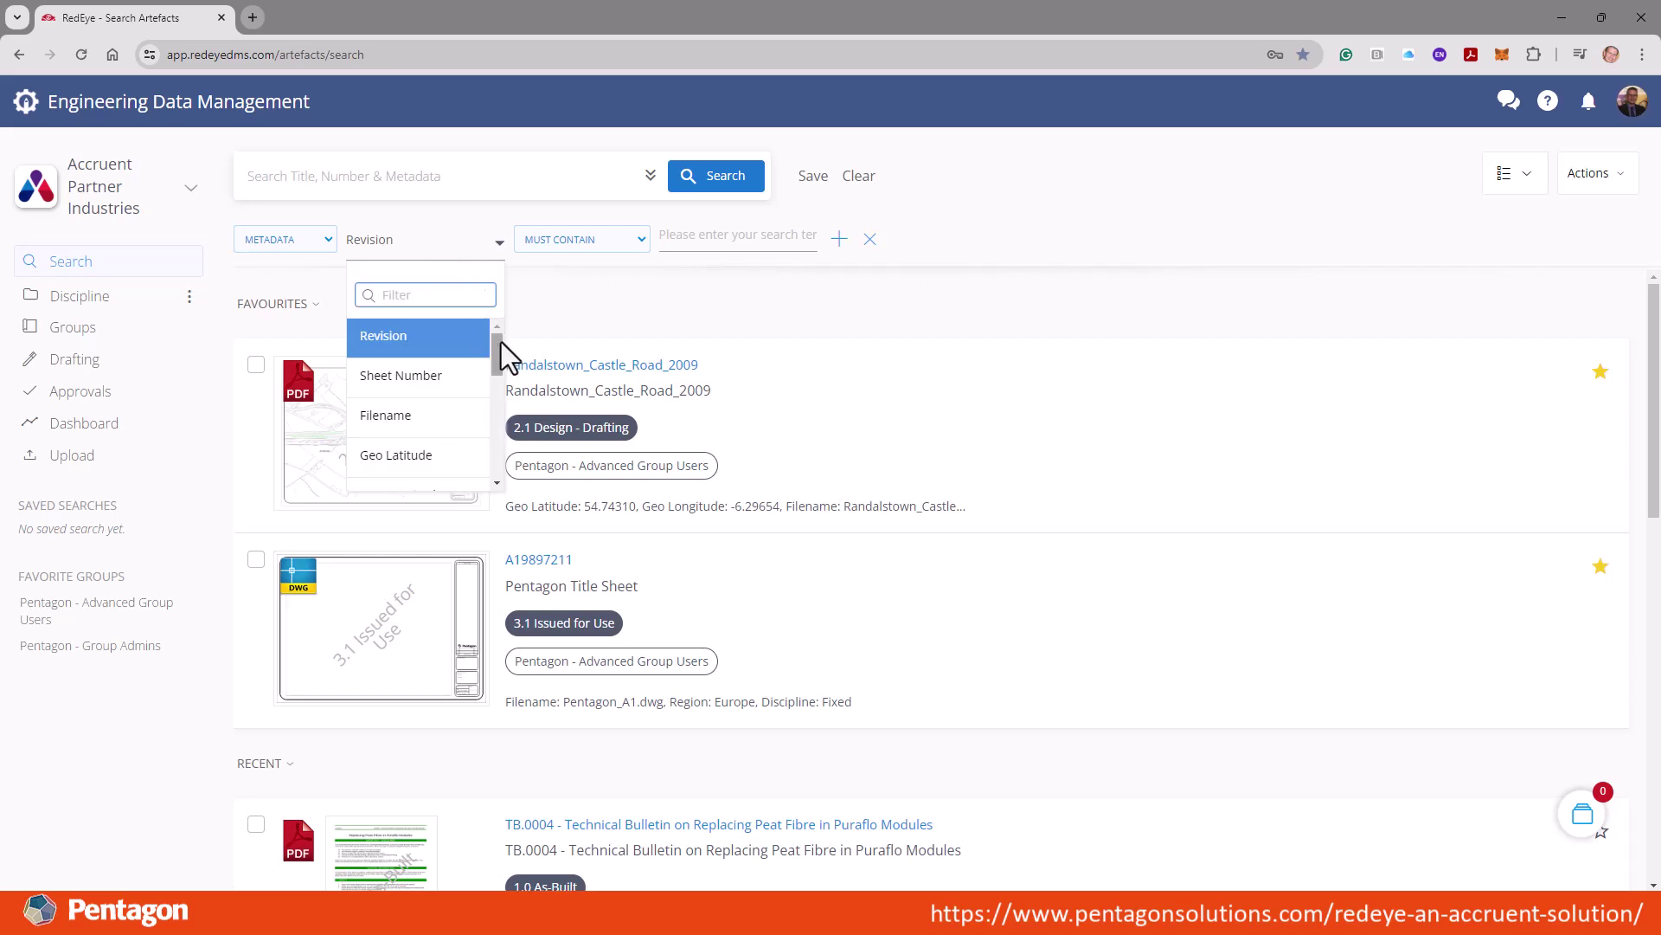
pyautogui.moveTo(500, 344); pyautogui.dragTo(495, 385)
pyautogui.click(437, 422)
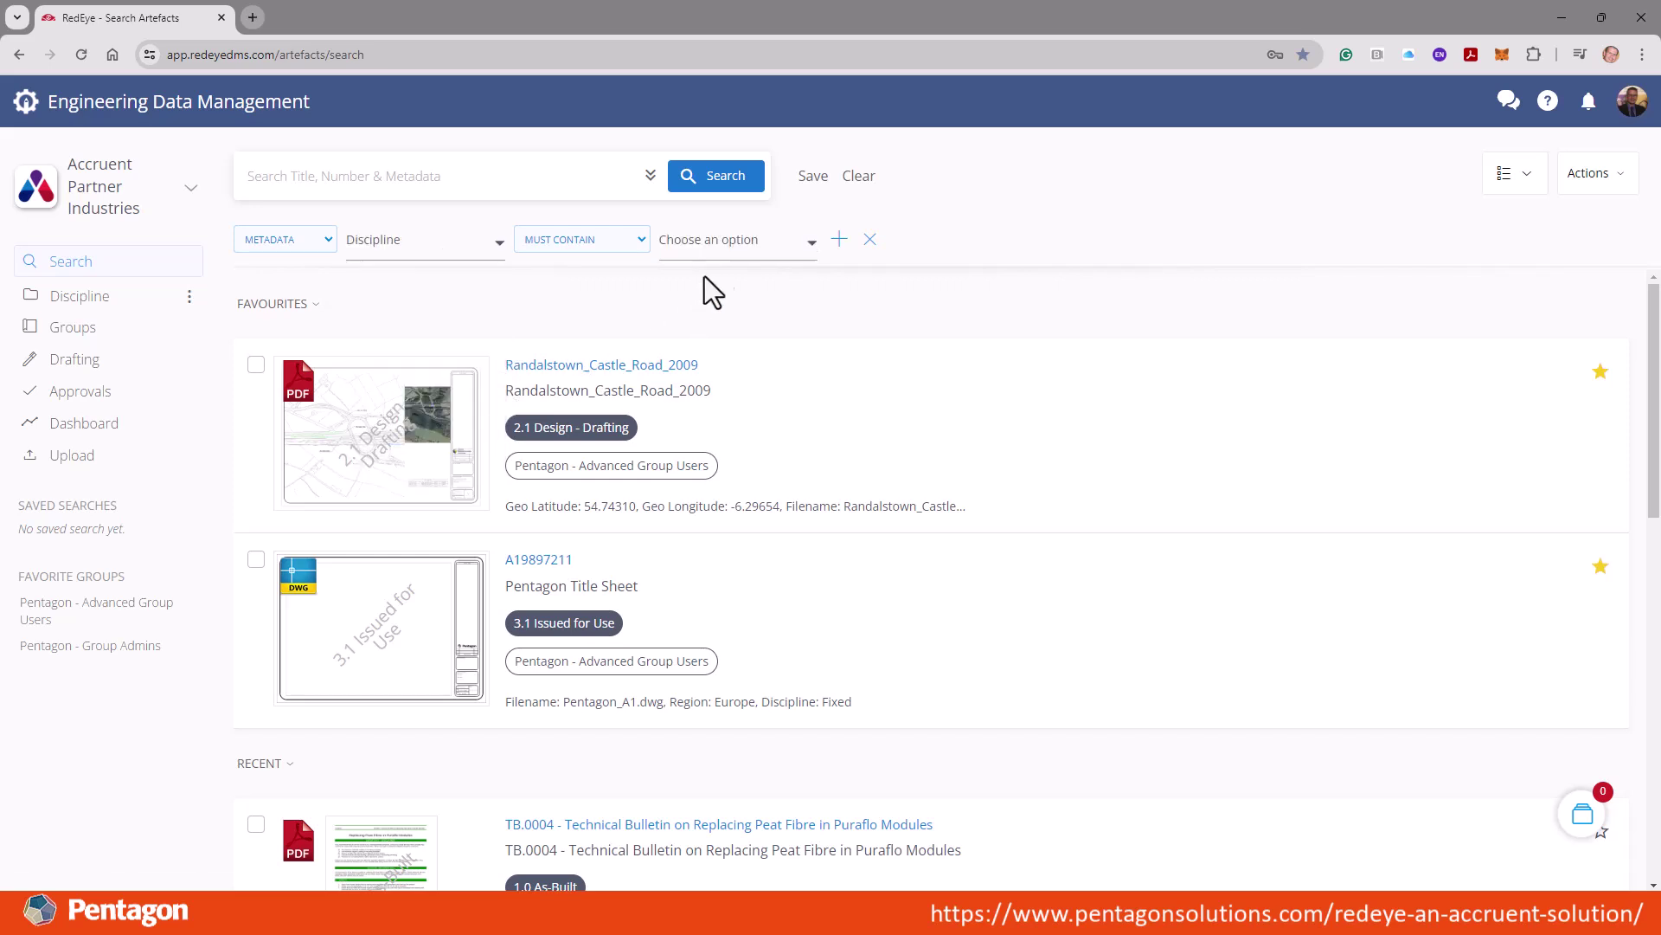
pyautogui.click(717, 244)
pyautogui.click(722, 333)
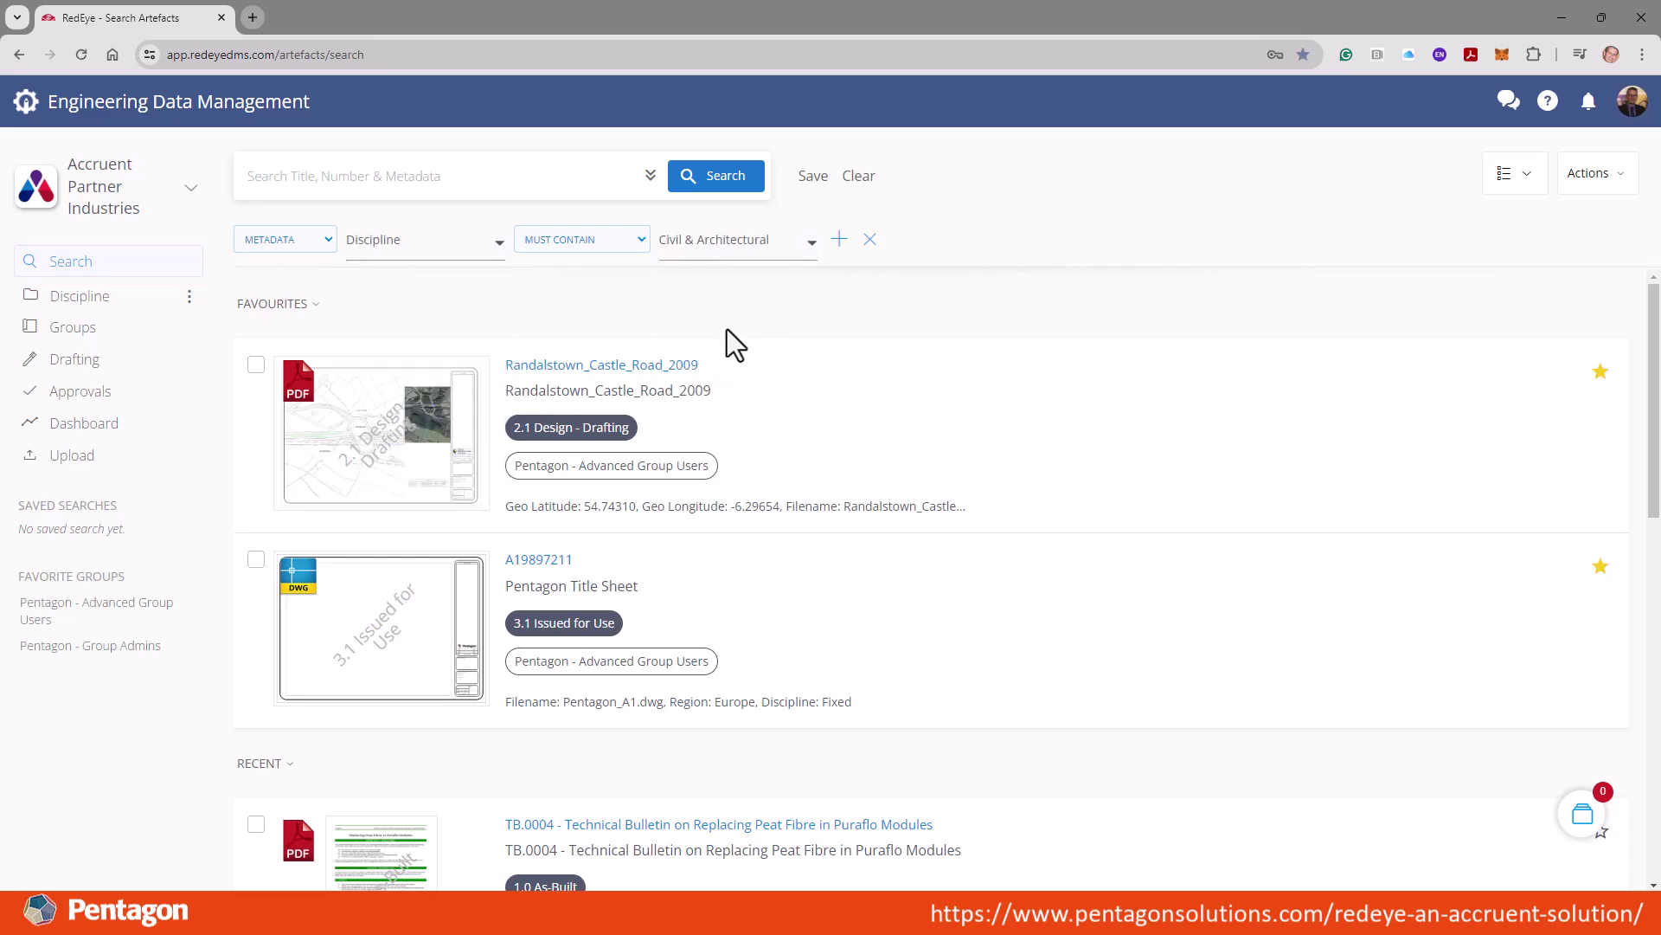
# Add a second criterion: Process Unit equals Waste Water Treatment.
pyautogui.click(838, 242)
pyautogui.click(474, 316)
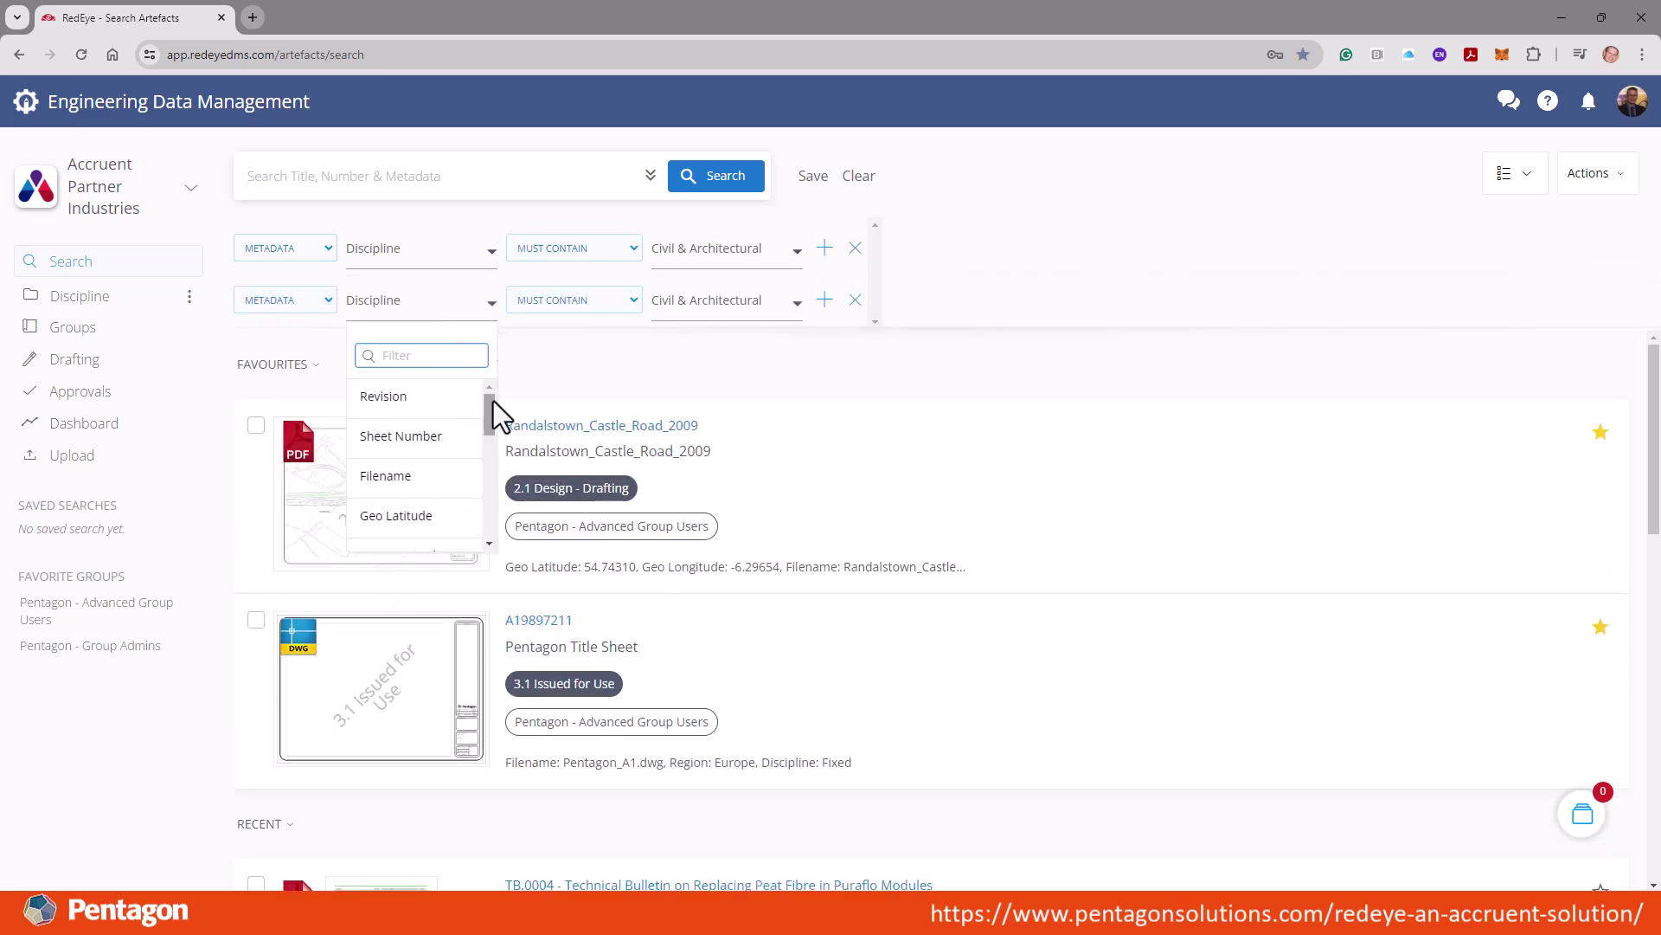
pyautogui.scroll(-2, 489, 415)
pyautogui.scroll(-2, 487, 433)
pyautogui.scroll(-1, 486, 437)
pyautogui.click(398, 471)
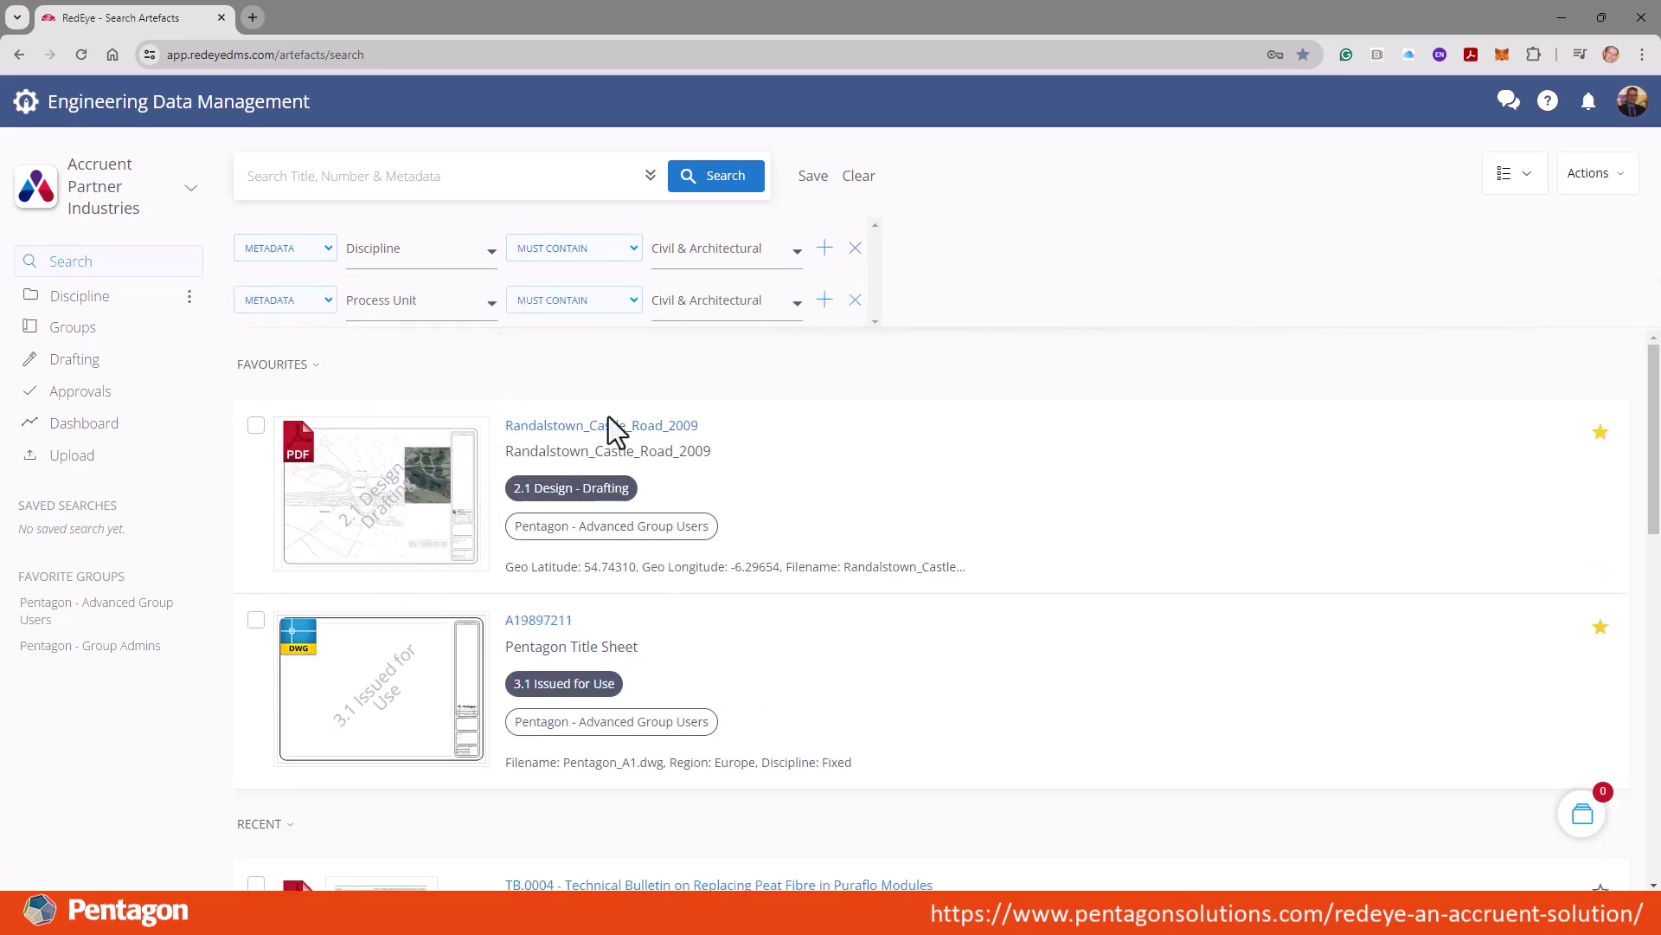
pyautogui.click(770, 313)
pyautogui.moveTo(794, 408); pyautogui.dragTo(794, 512)
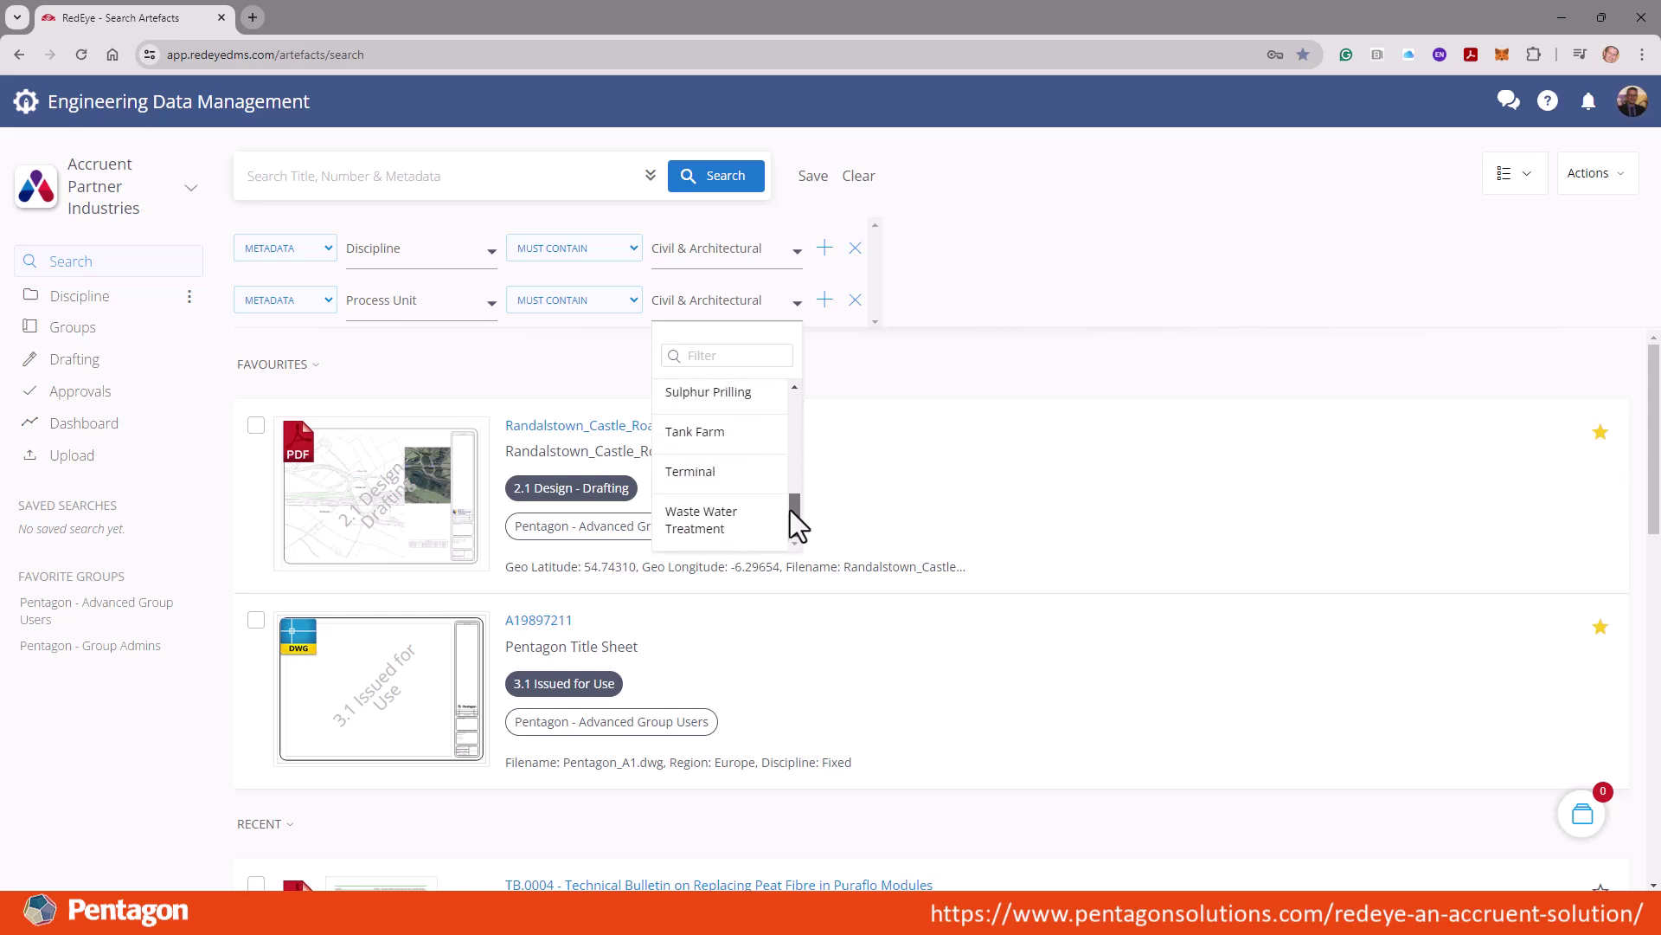
pyautogui.click(750, 523)
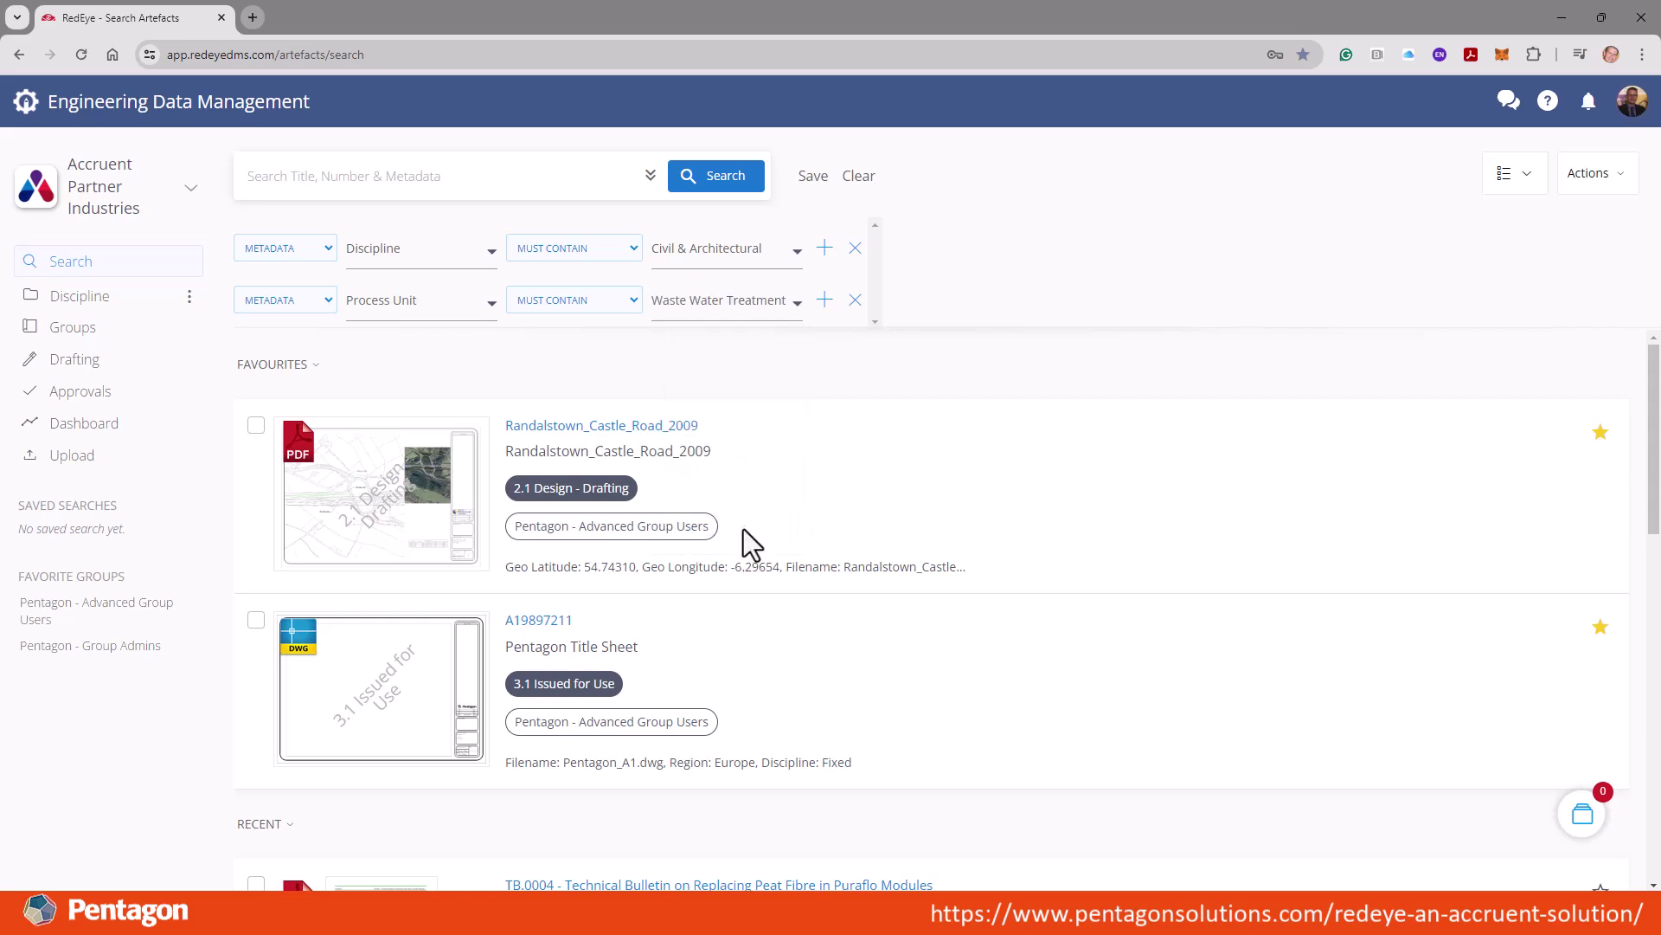
# Add a third criterion: Vendor containing 'Bord'.
pyautogui.click(825, 299)
pyautogui.click(490, 353)
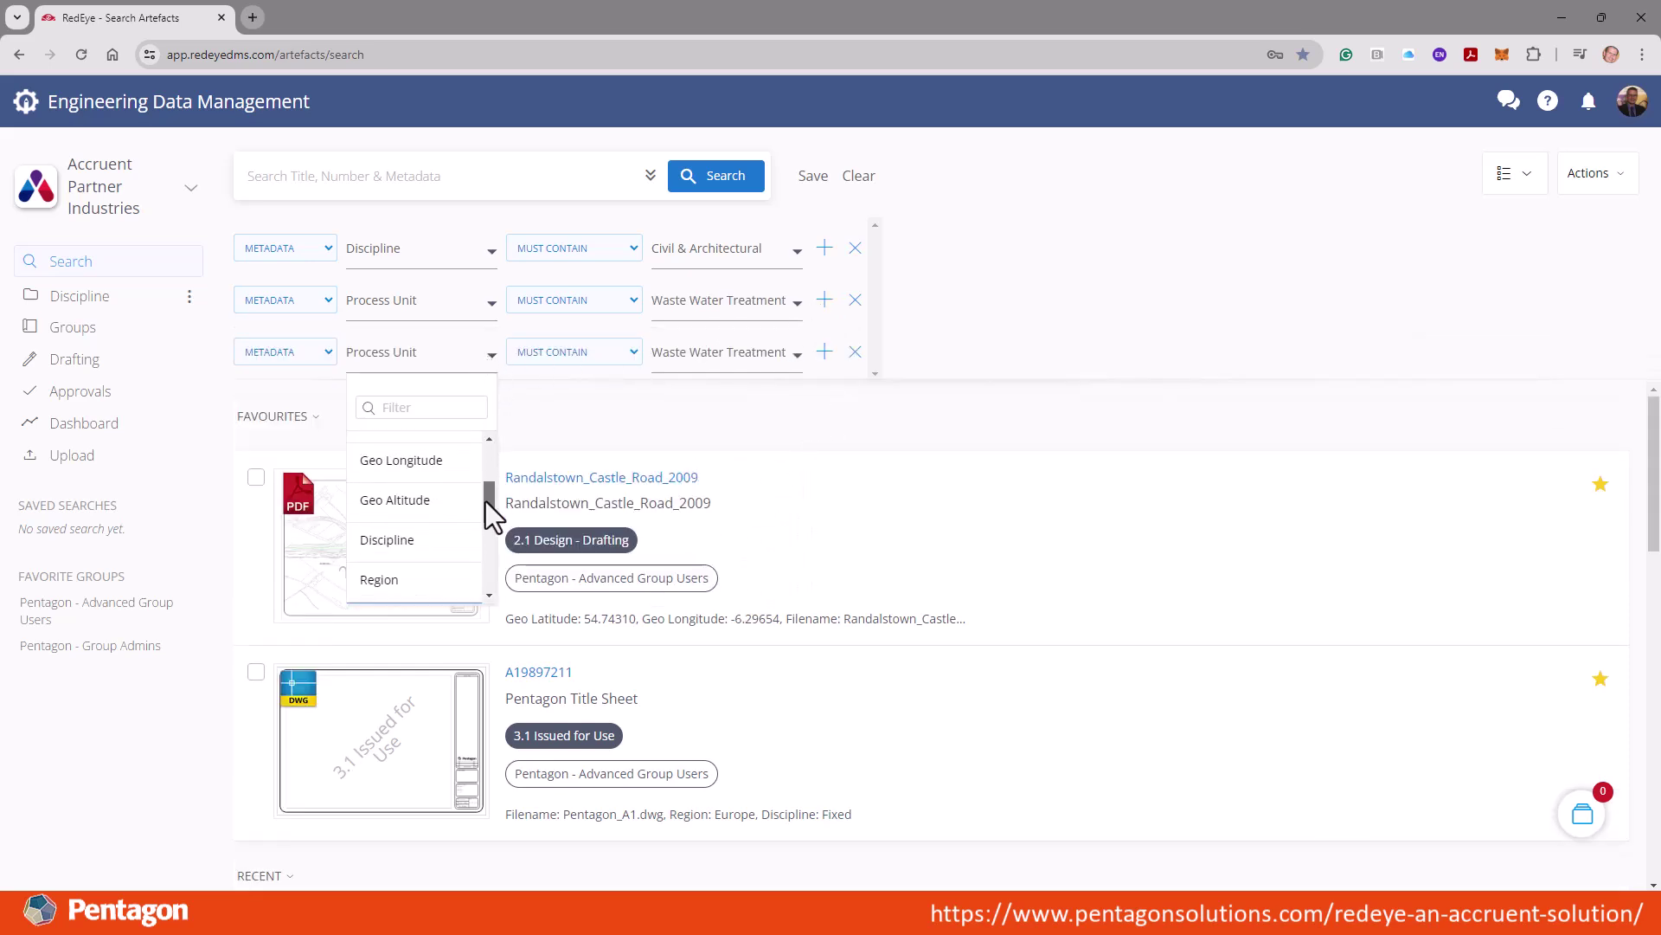
pyautogui.moveTo(488, 450); pyautogui.dragTo(482, 543)
pyautogui.click(450, 512)
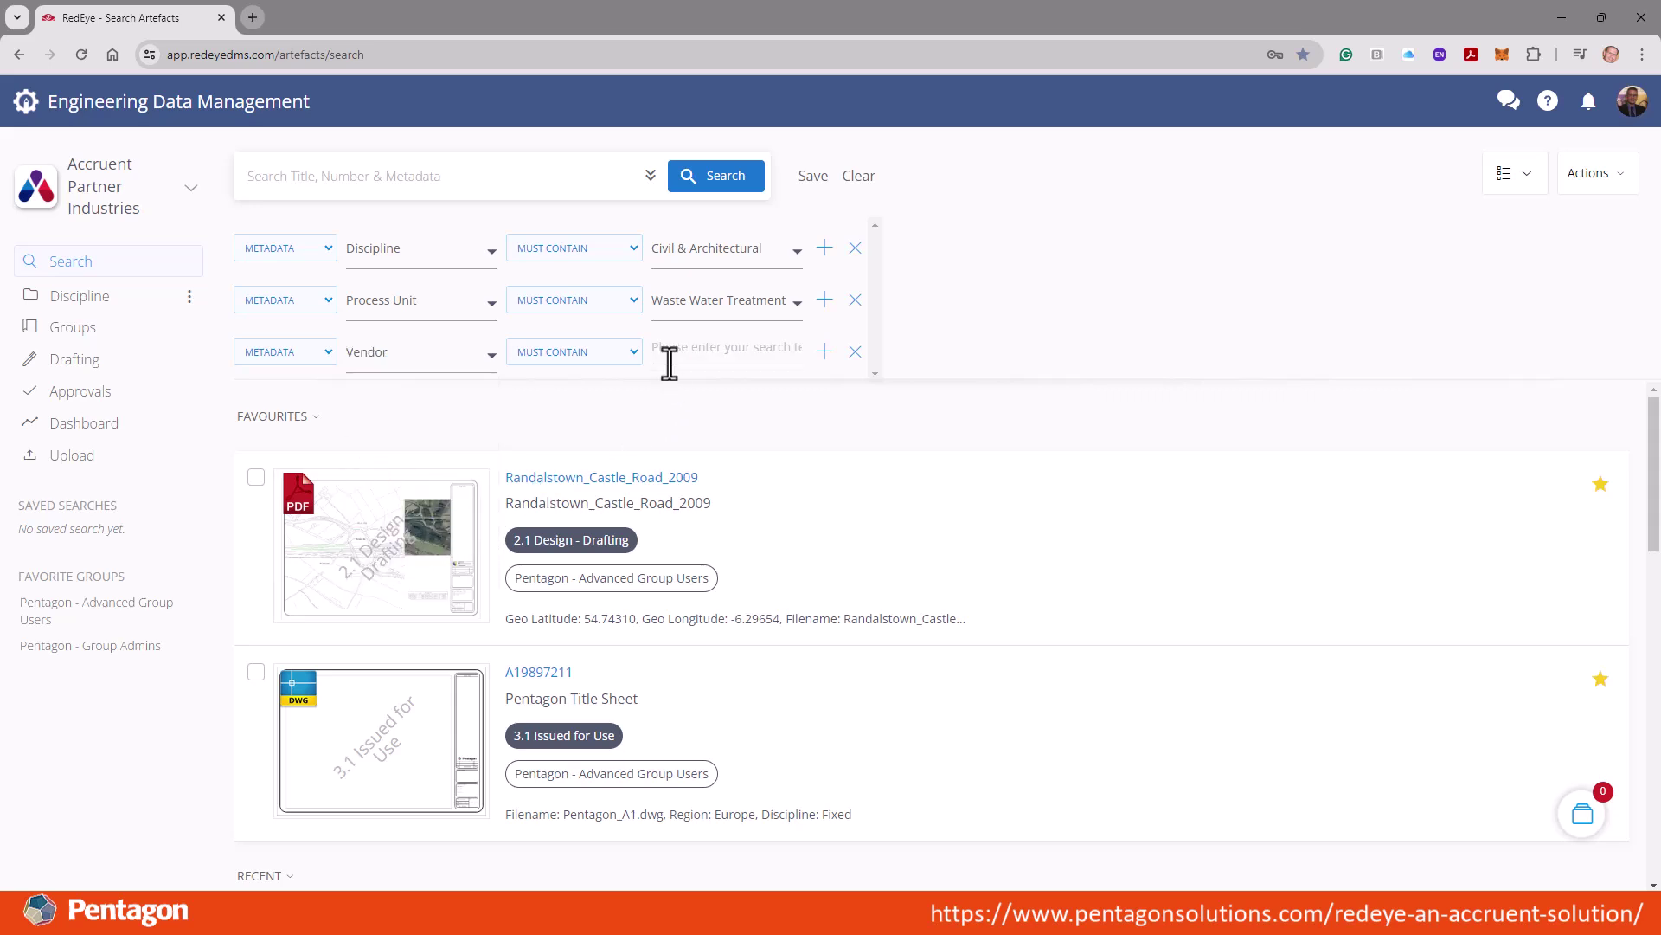
pyautogui.click(698, 342)
pyautogui.write('Bord')
# Run the search, open TB.0004 to confirm its vendor is Bord Na Mona, then close it.
pyautogui.click(723, 186)
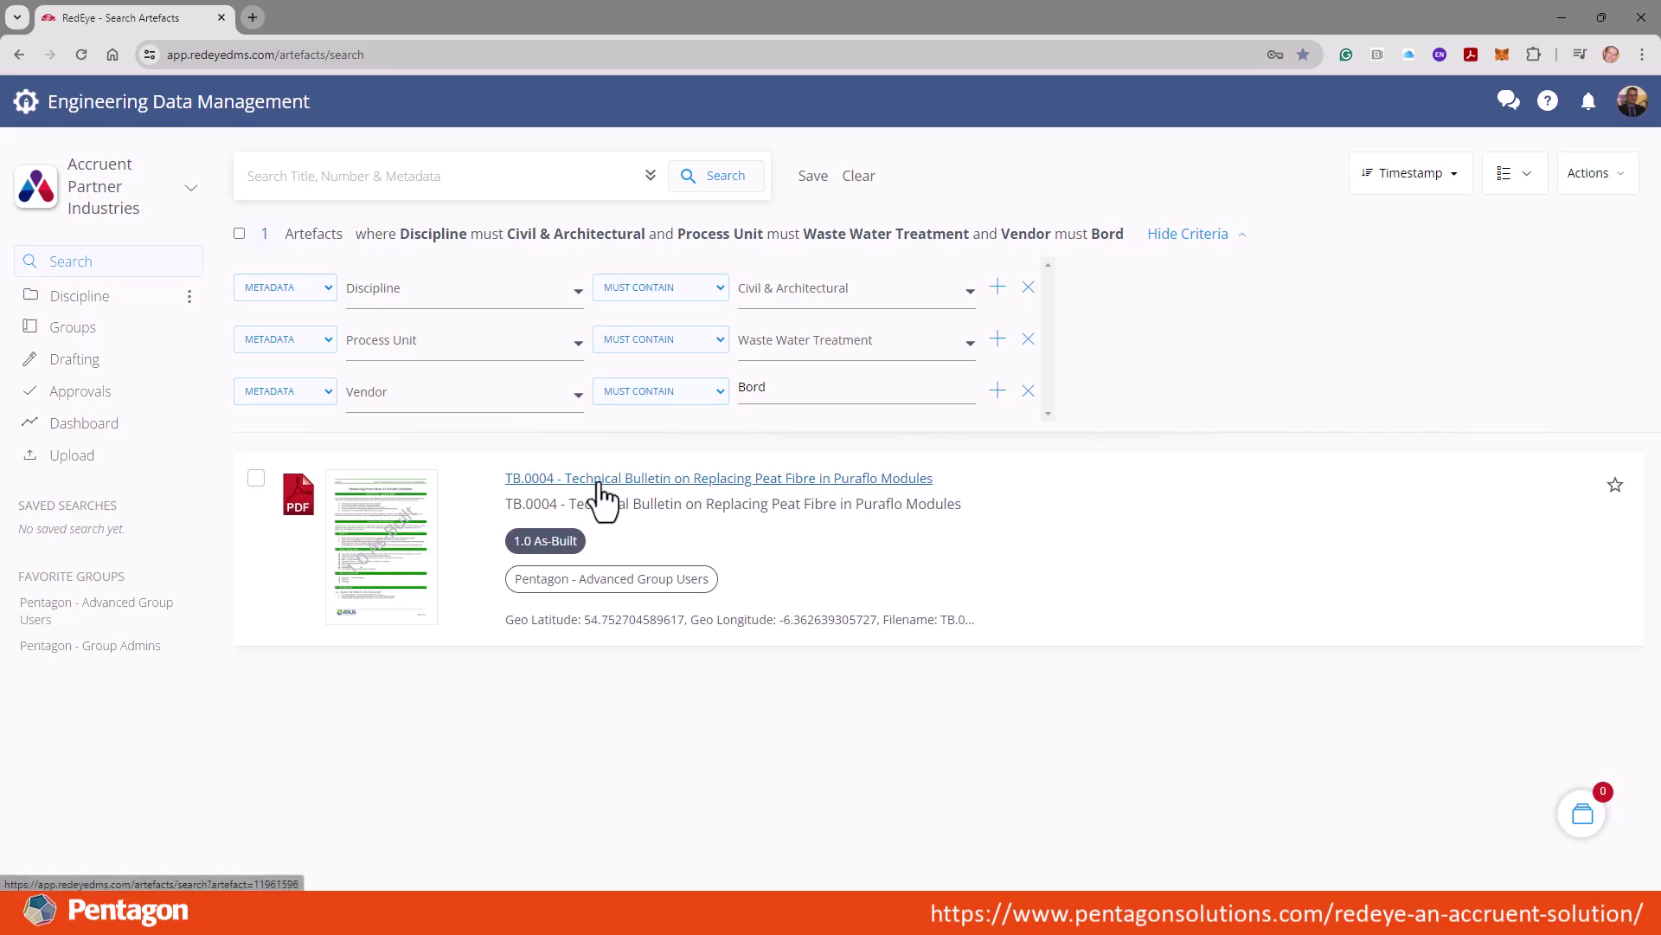
pyautogui.click(598, 479)
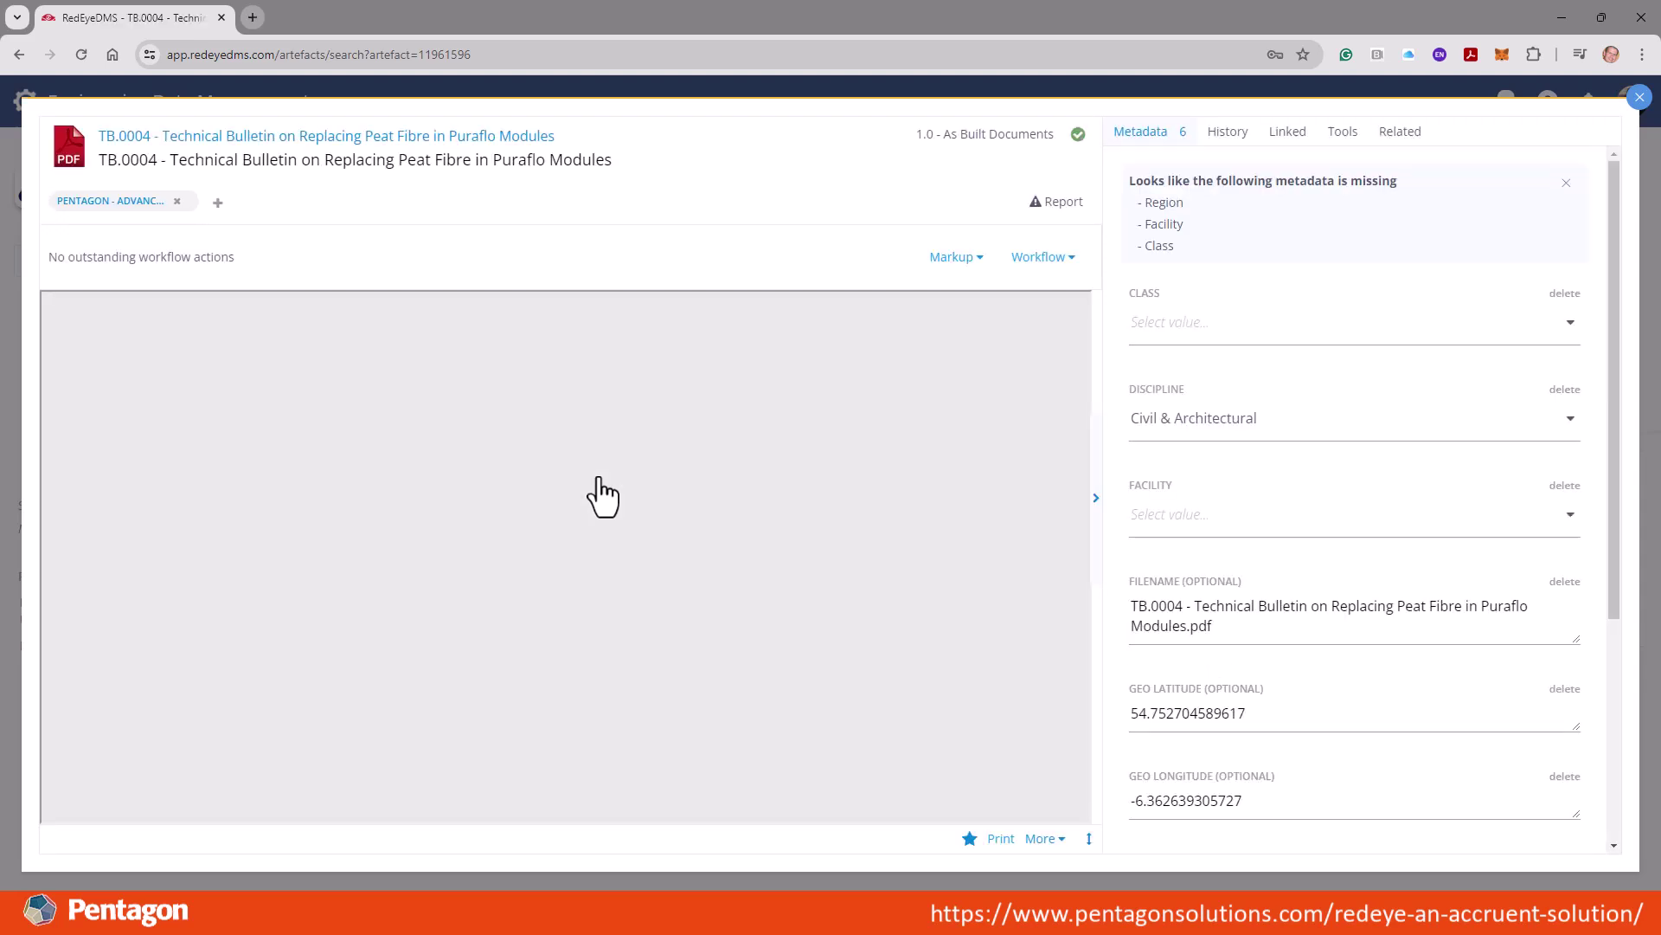
pyautogui.scroll(-2, 1179, 467)
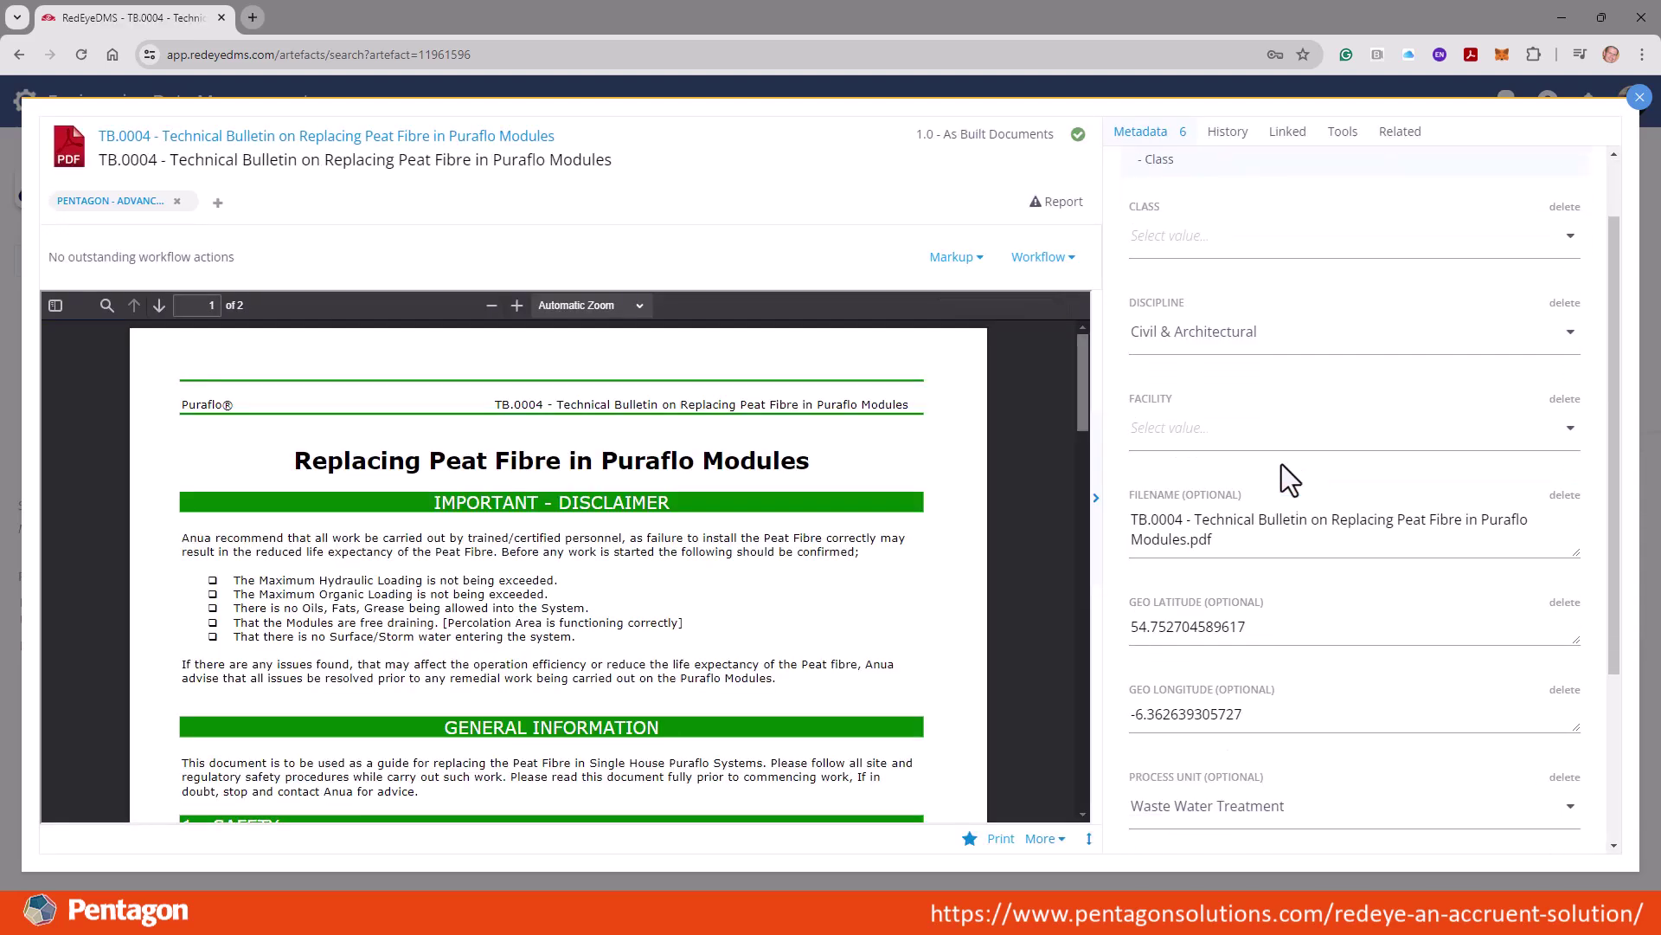
pyautogui.scroll(-2, 1179, 511)
pyautogui.click(1144, 741)
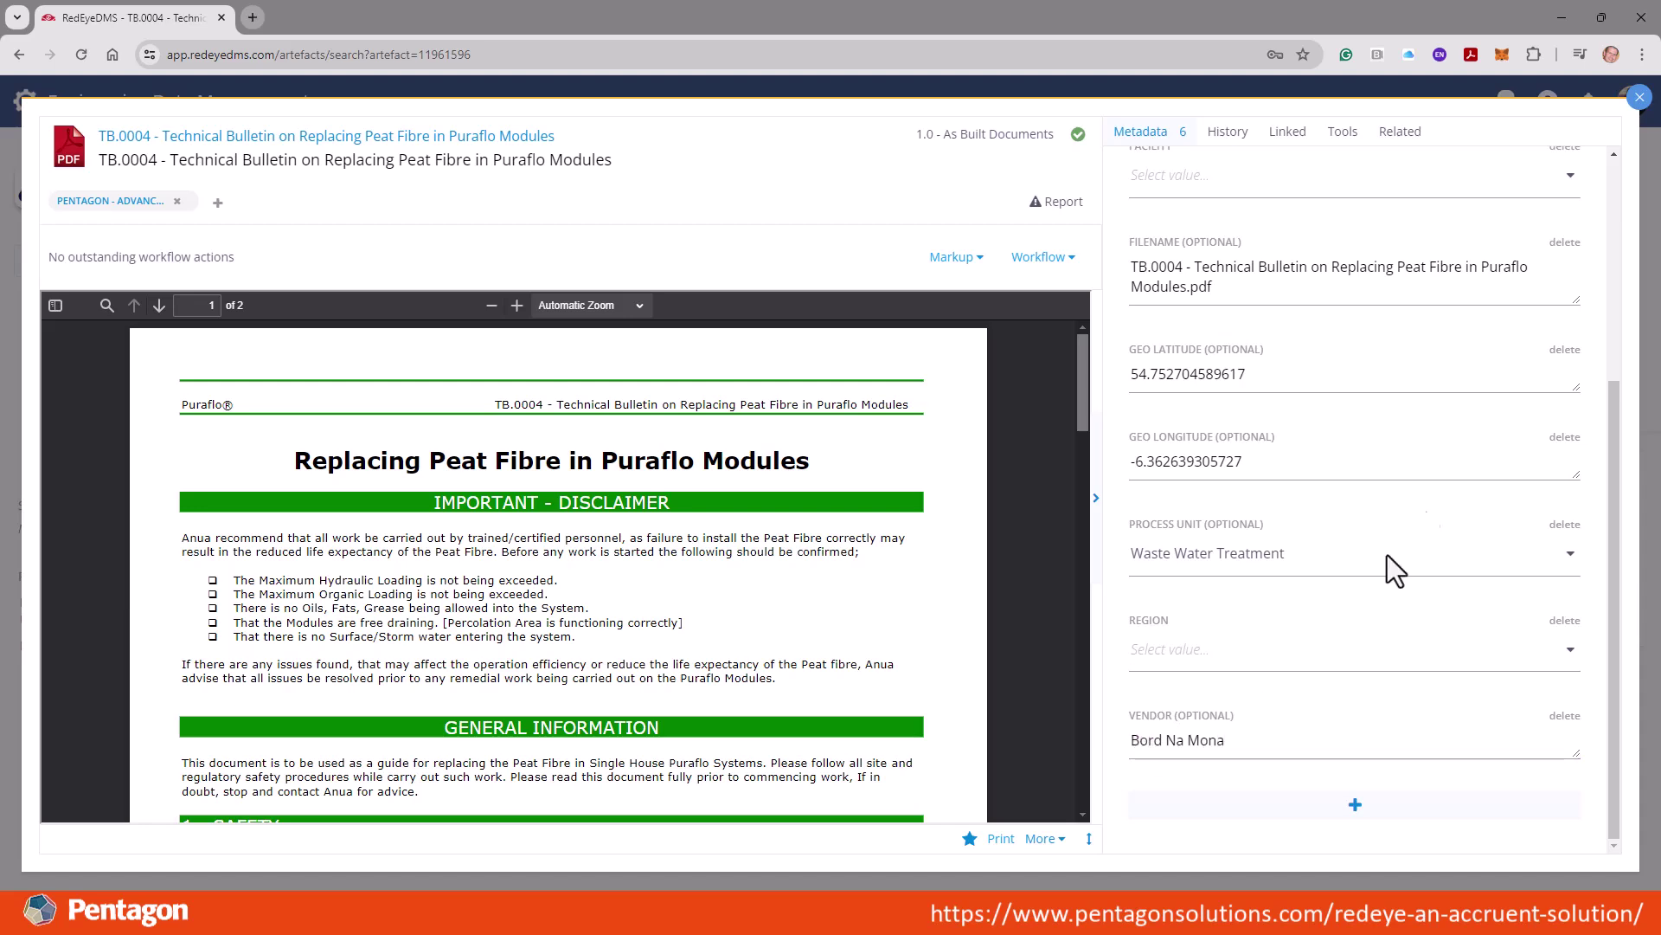
pyautogui.click(1640, 97)
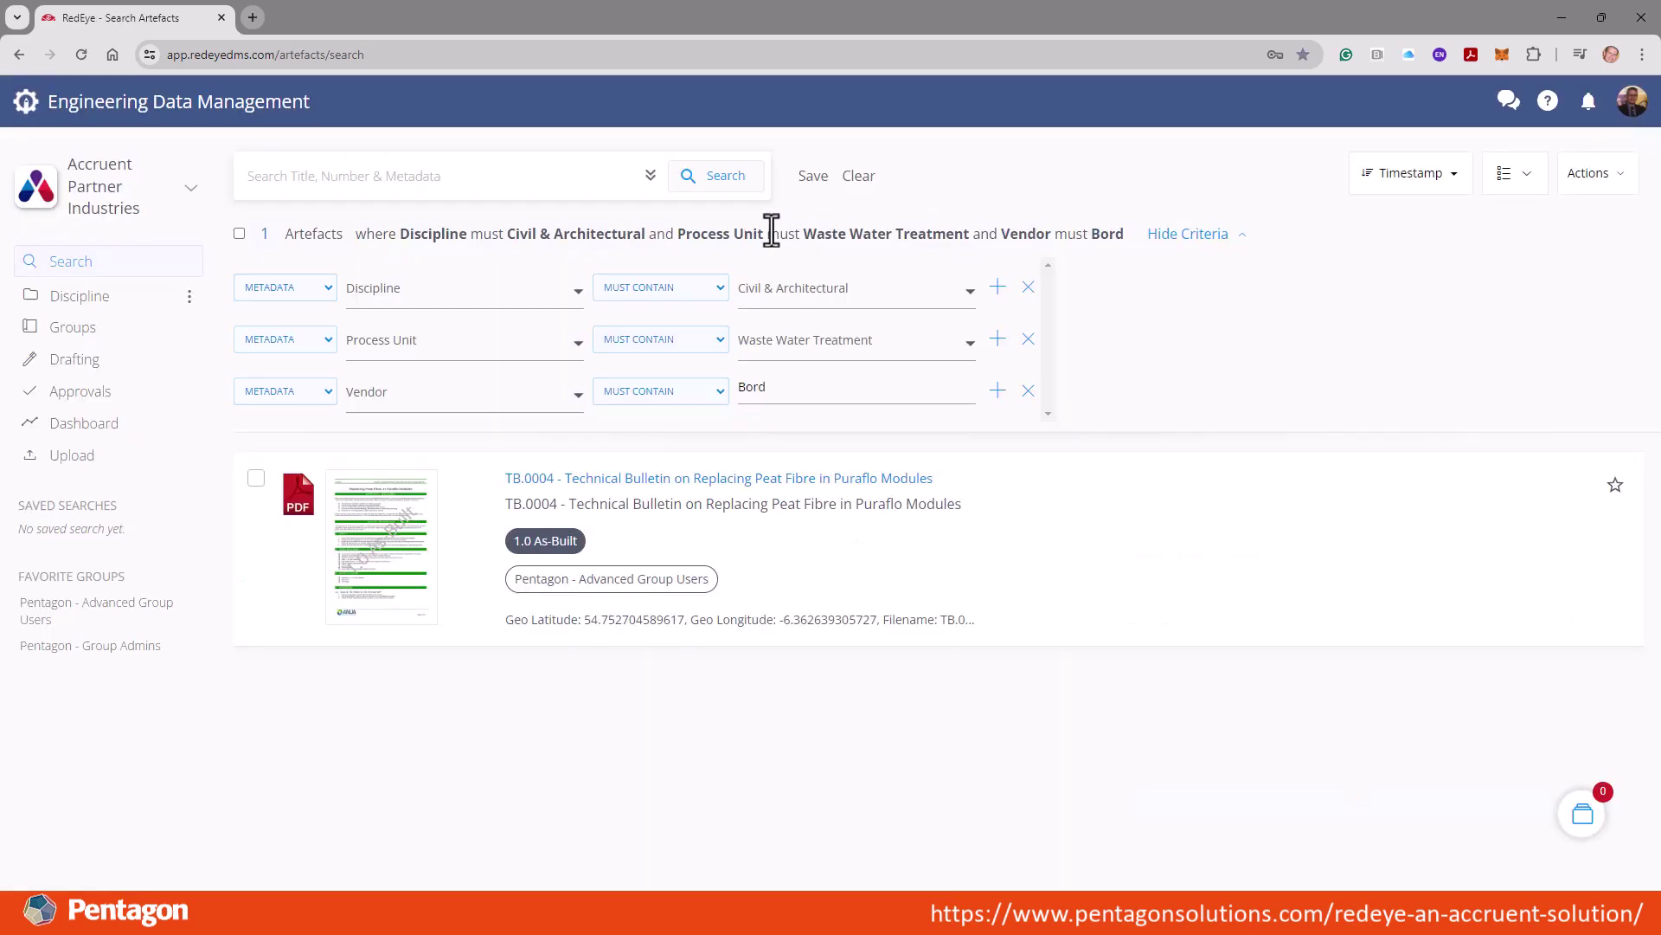
# Save the search as 'Bord Na Mona Septic Tanks', rerun it from Saved Searches, then clear it.
pyautogui.click(811, 178)
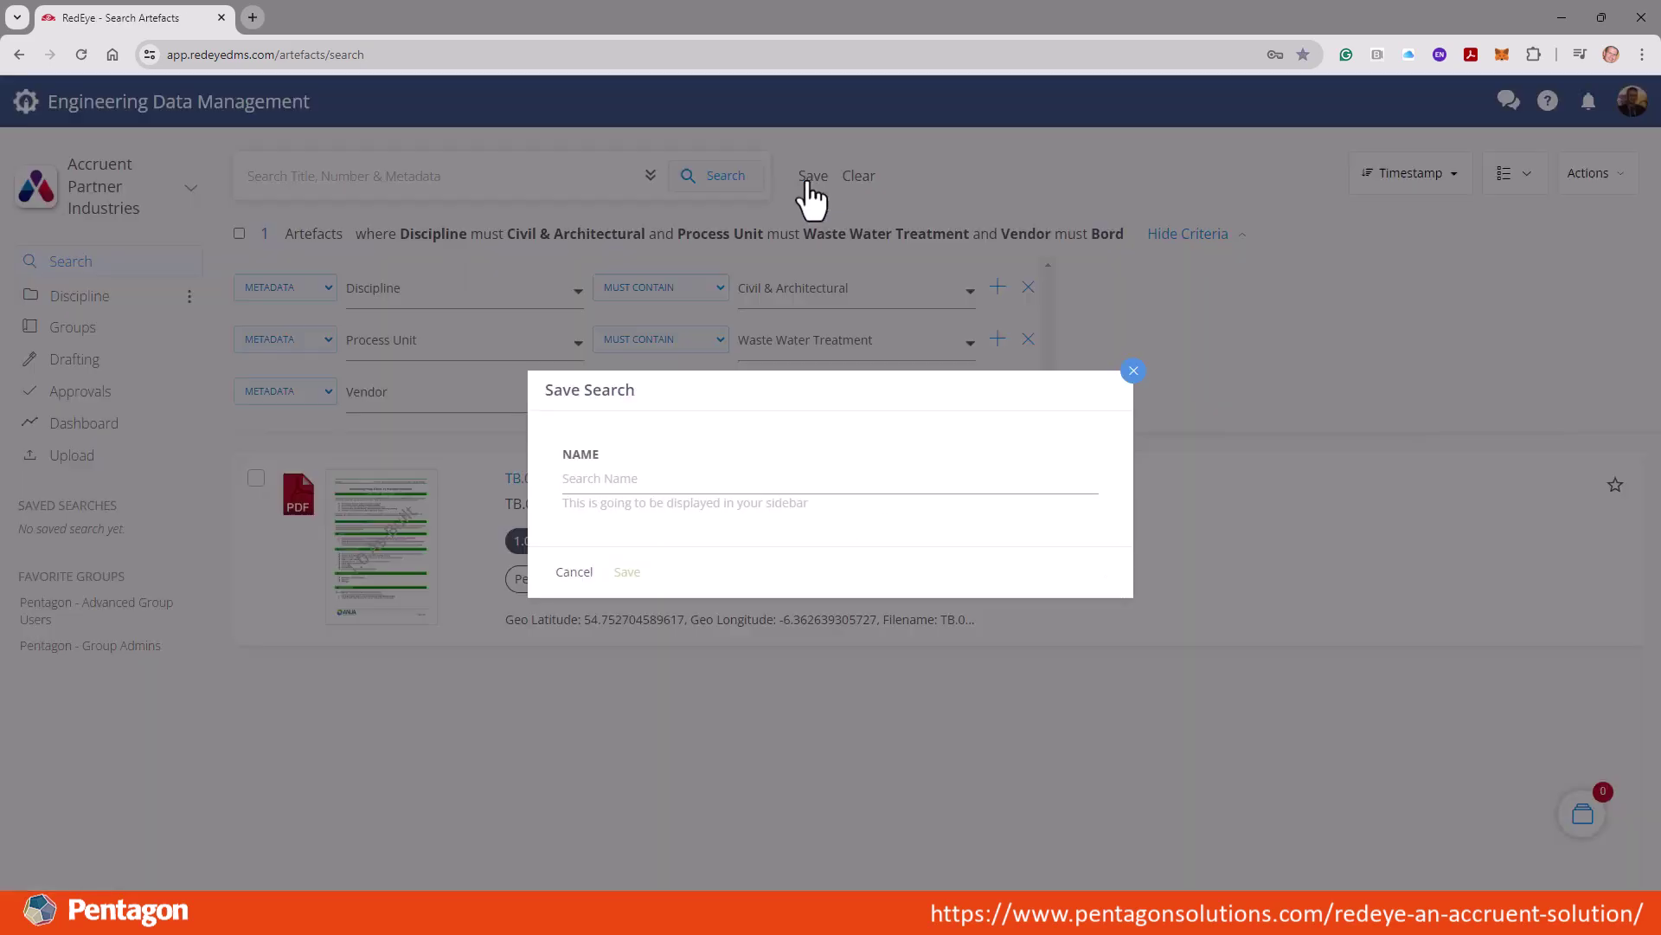
pyautogui.click(649, 479)
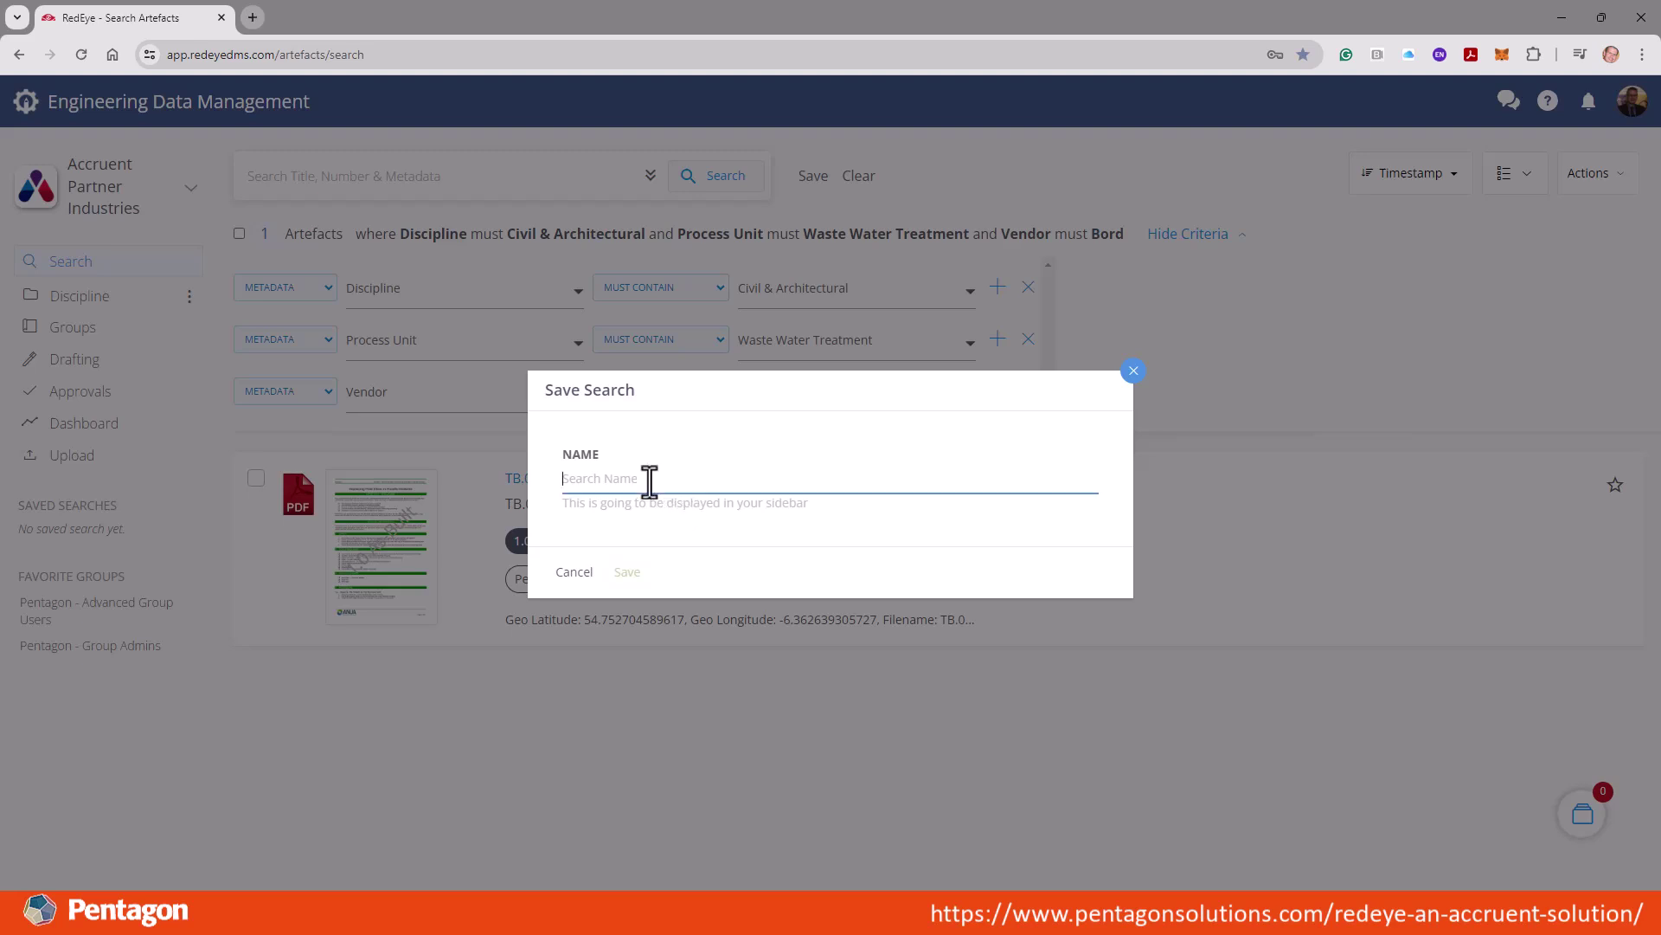
pyautogui.write('Bord Na Mona Septic Tanks')
pyautogui.click(627, 573)
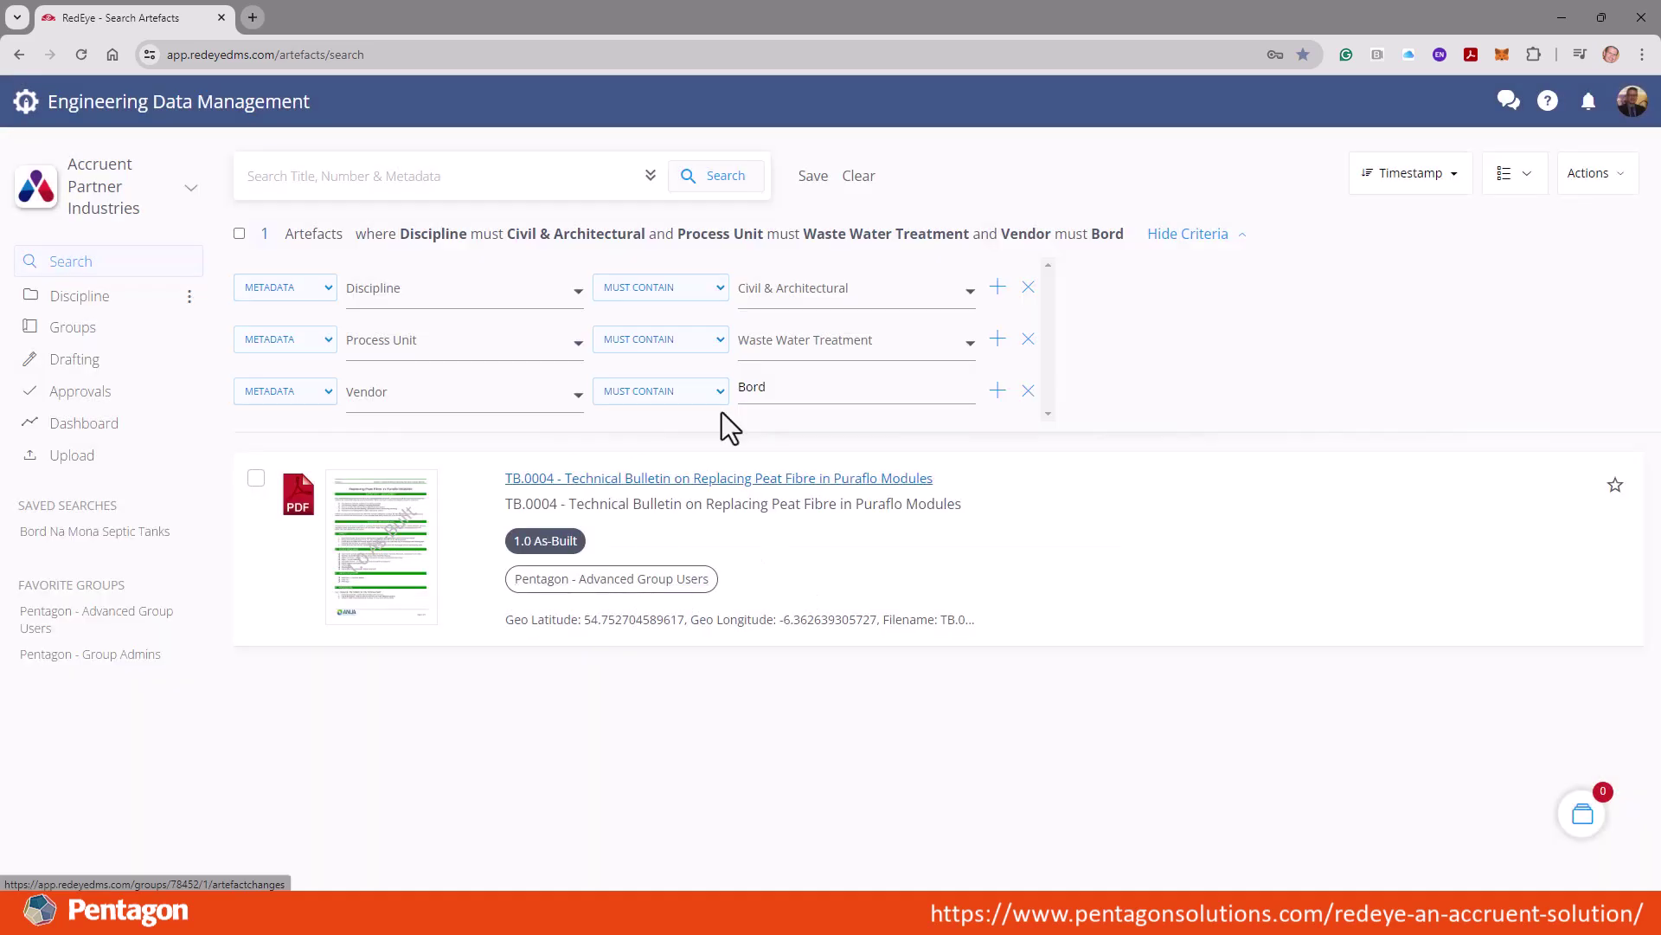
pyautogui.click(146, 535)
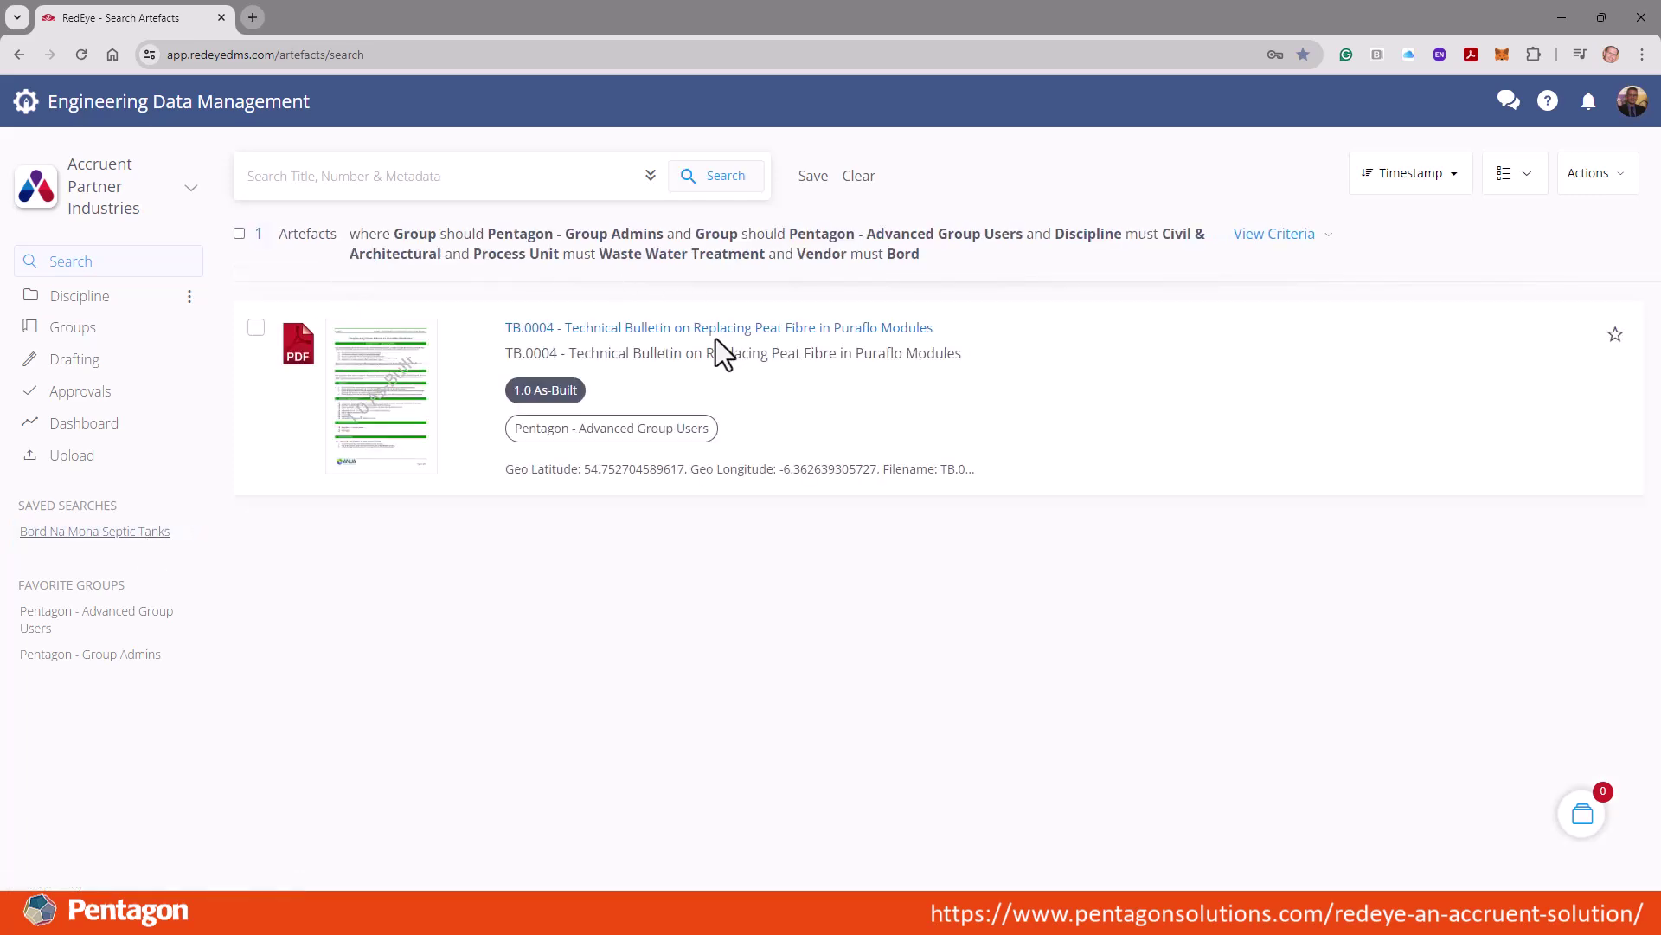
pyautogui.click(862, 180)
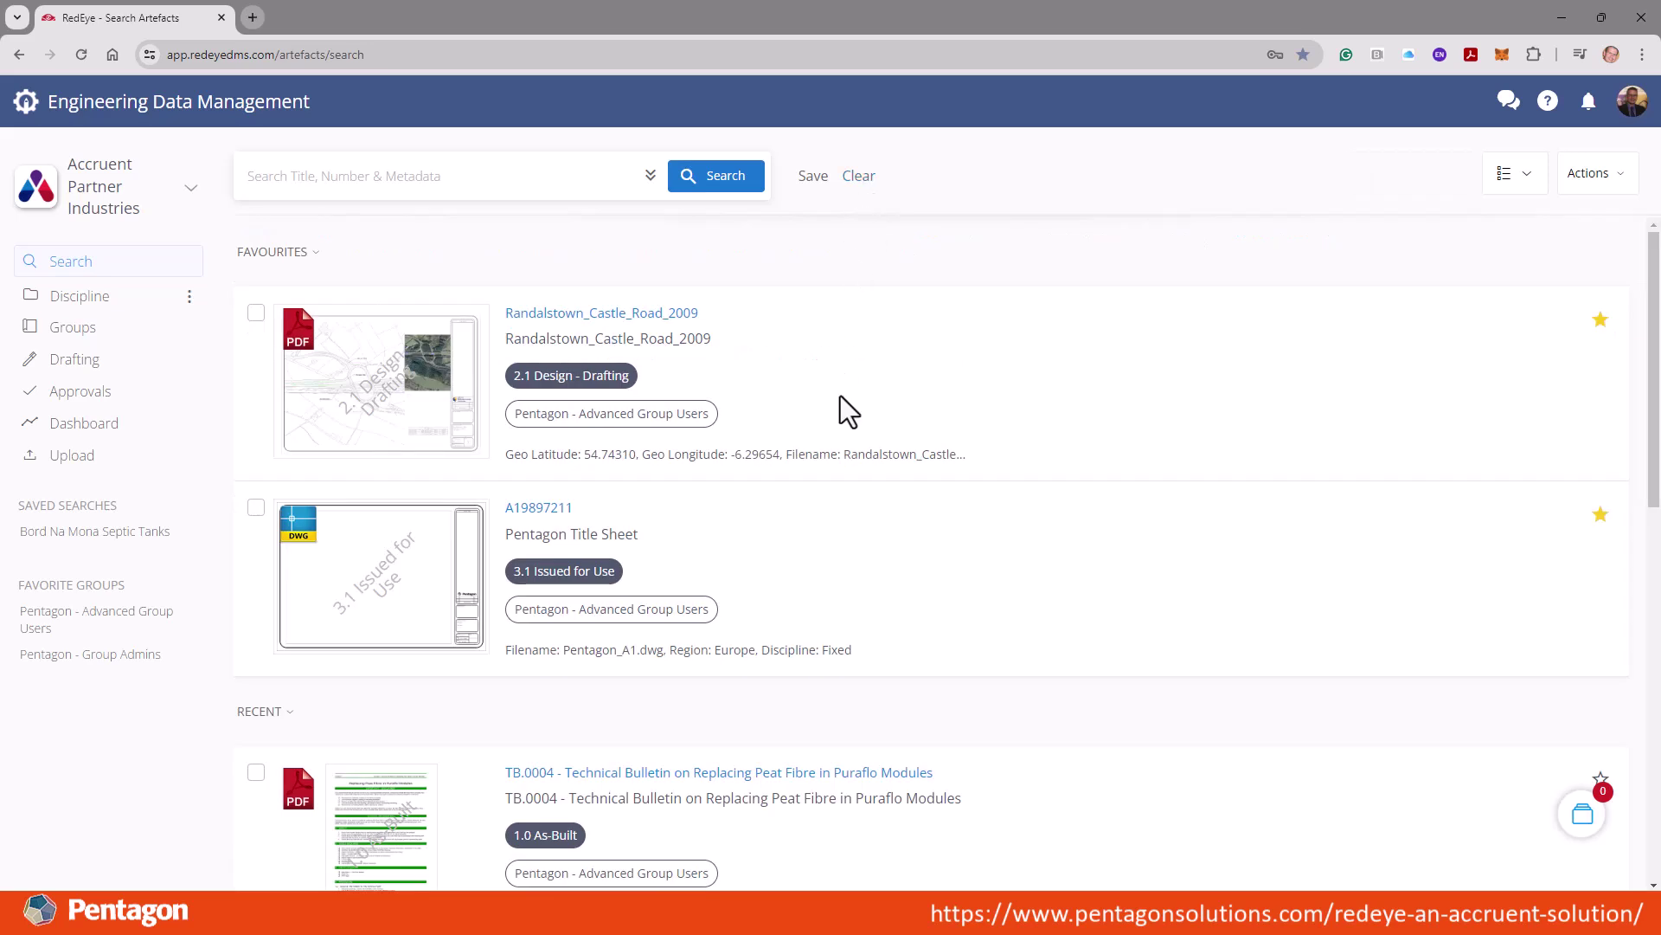
# Tick IMG_6991, IMG_6984 and IMG_6994 in the results list.
pyautogui.scroll(-4, 839, 398)
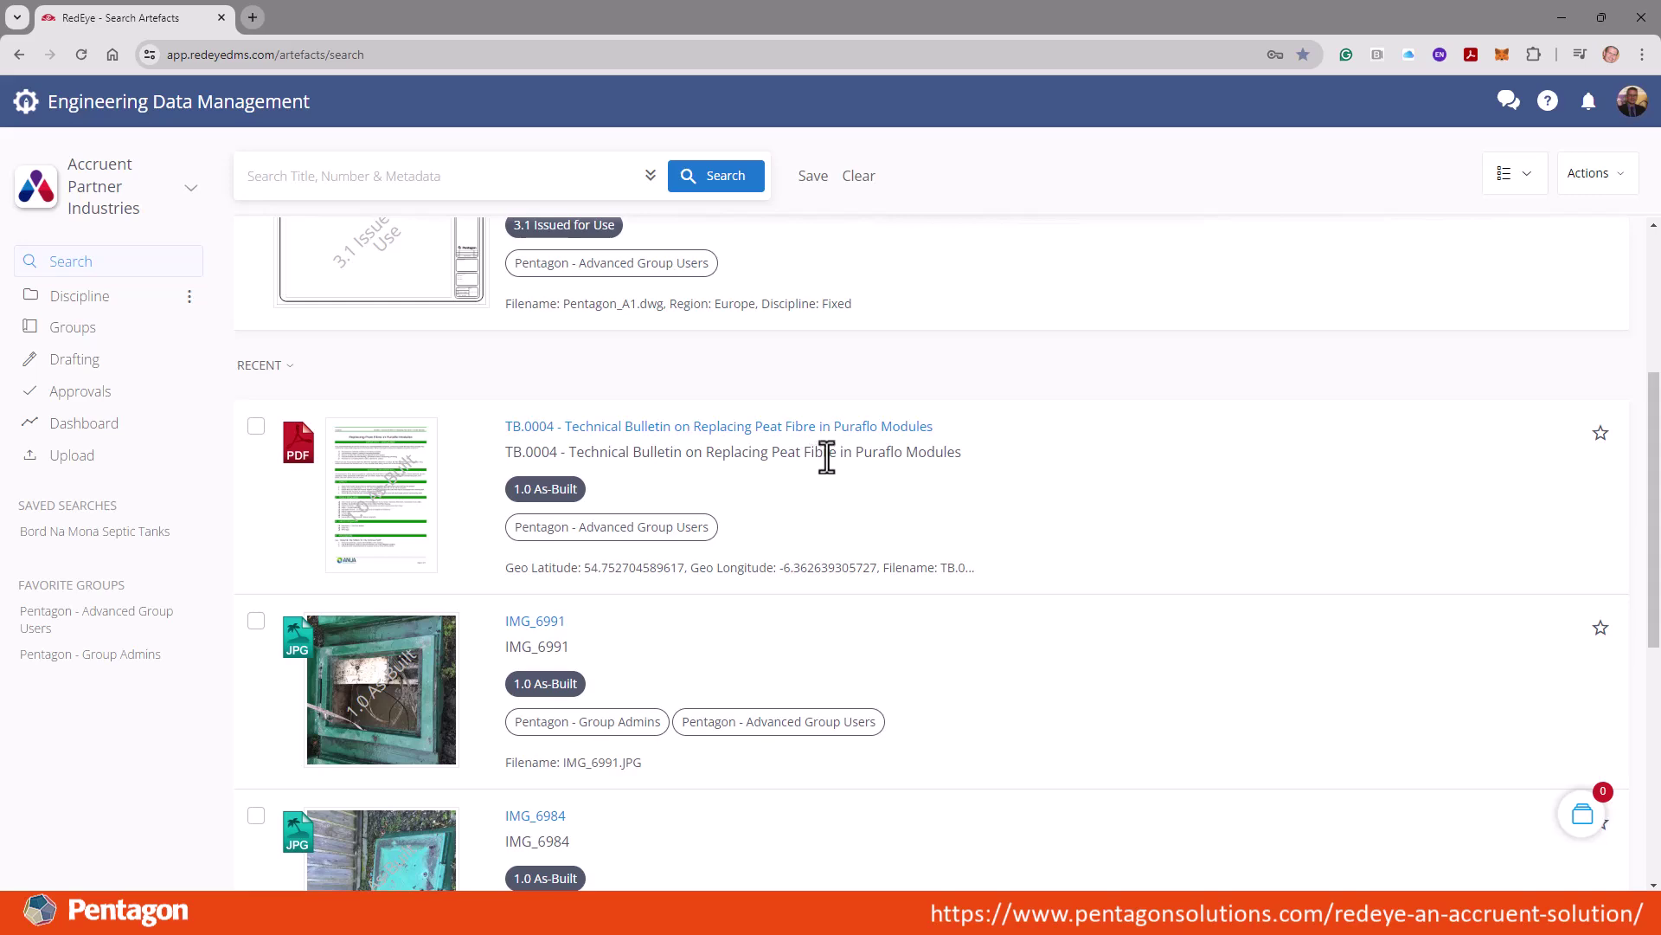
pyautogui.scroll(-2, 812, 501)
pyautogui.scroll(-2, 519, 432)
pyautogui.click(257, 277)
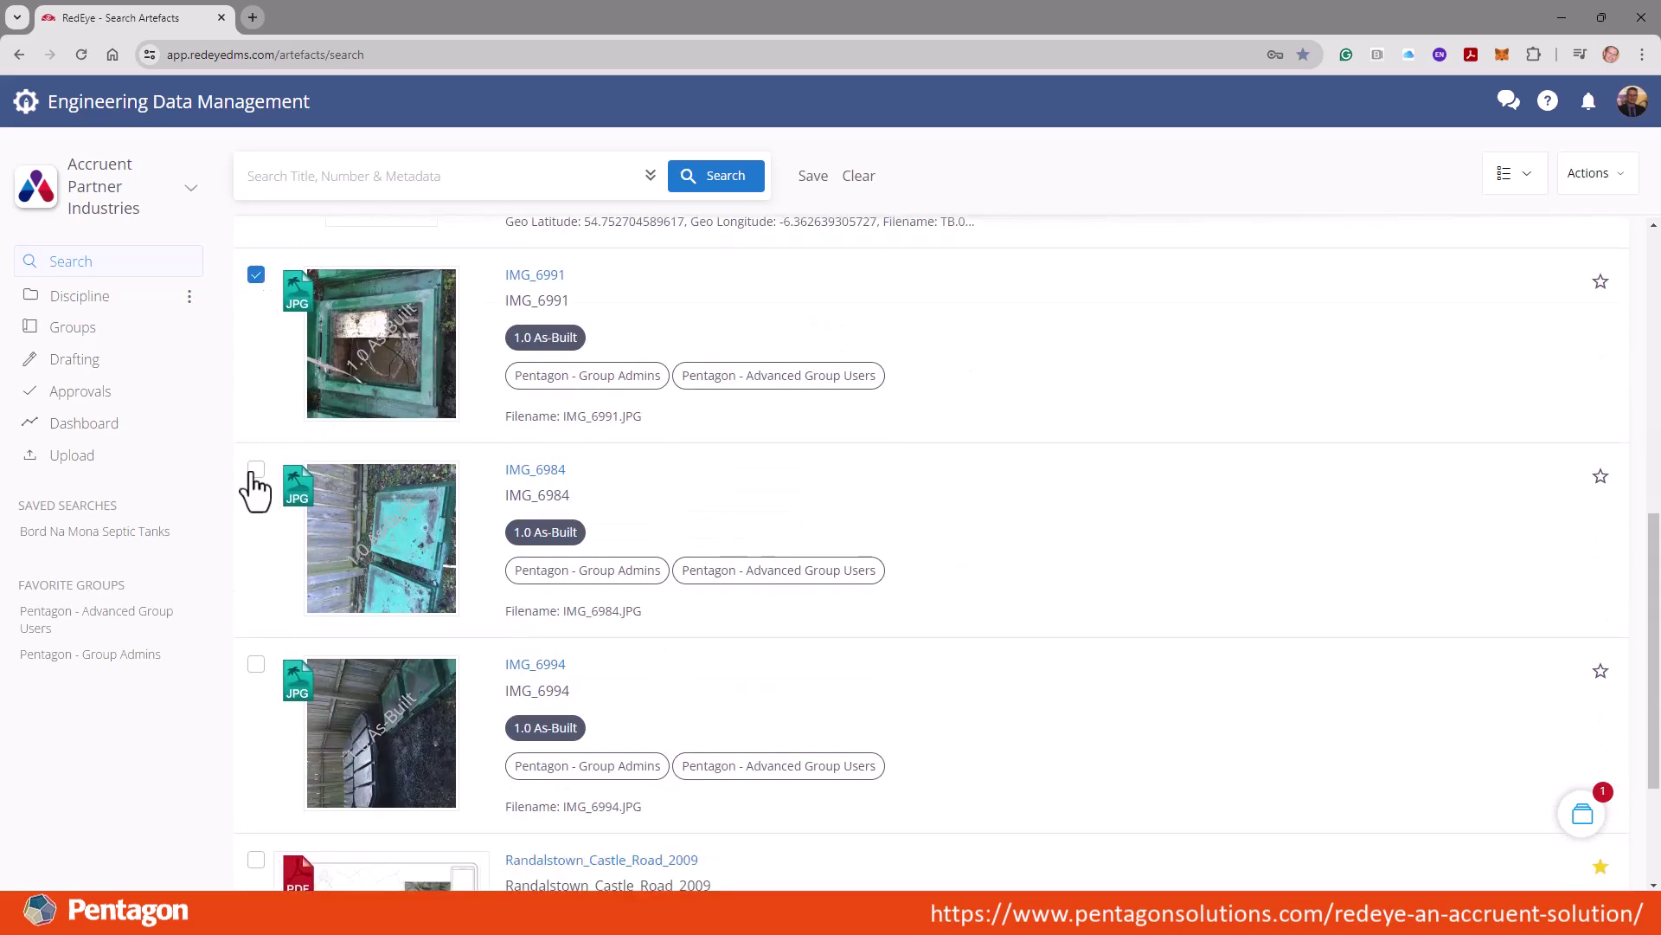
pyautogui.click(256, 470)
pyautogui.click(256, 665)
pyautogui.scroll(-2, 744, 537)
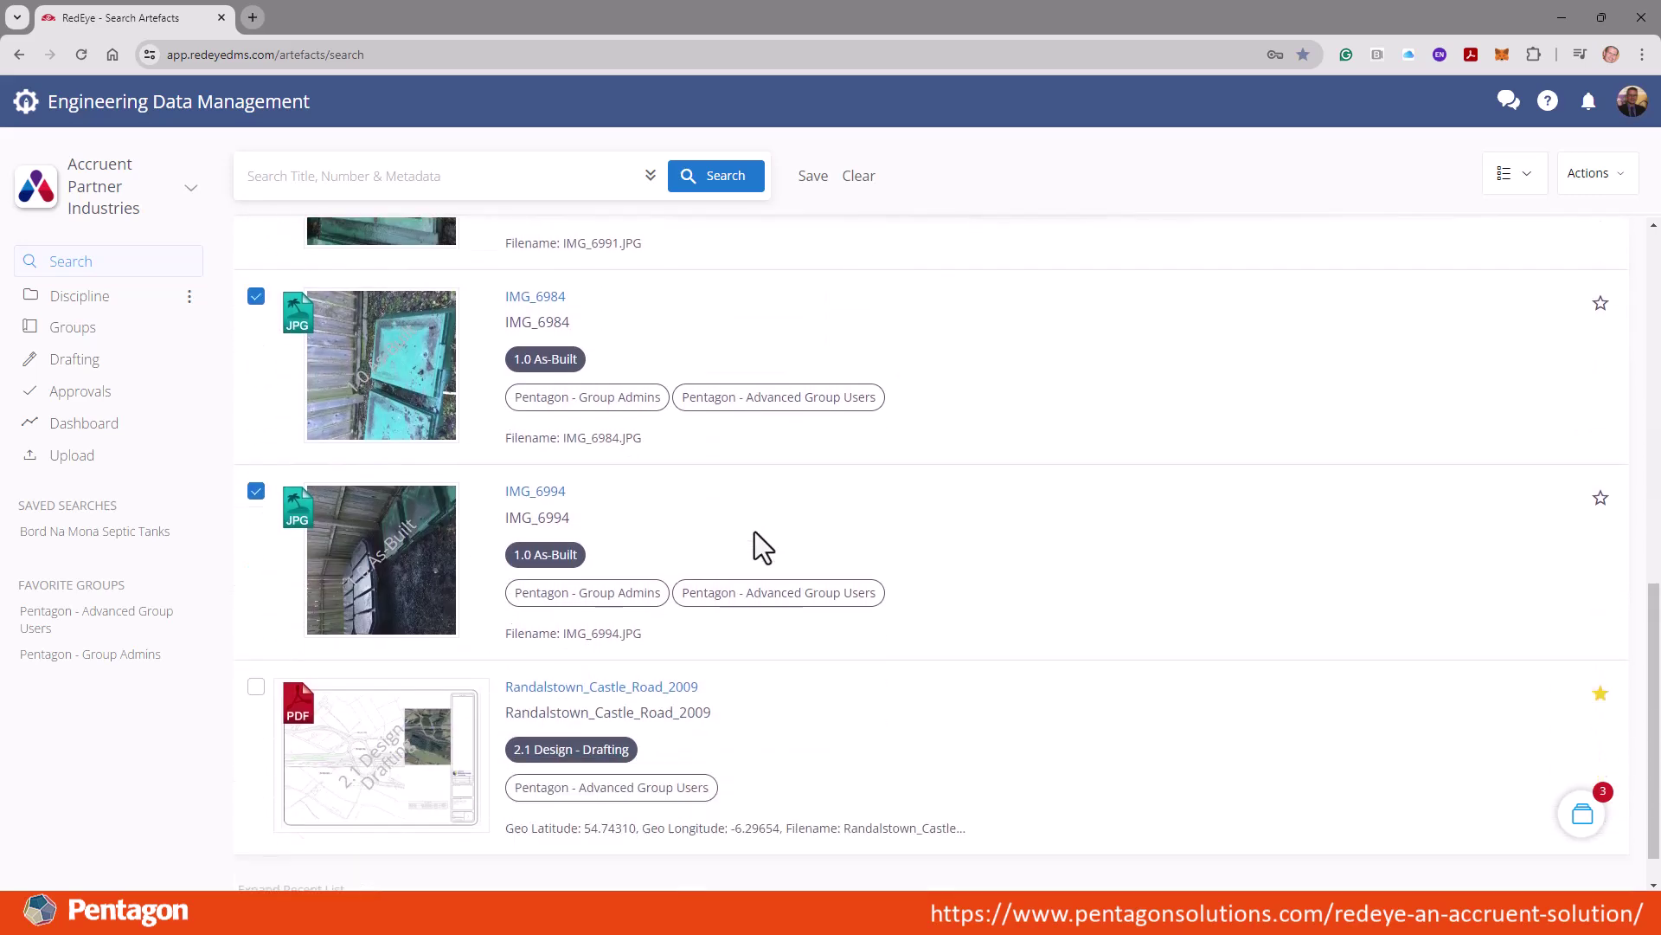
pyautogui.scroll(5, 793, 509)
pyautogui.scroll(-4, 788, 523)
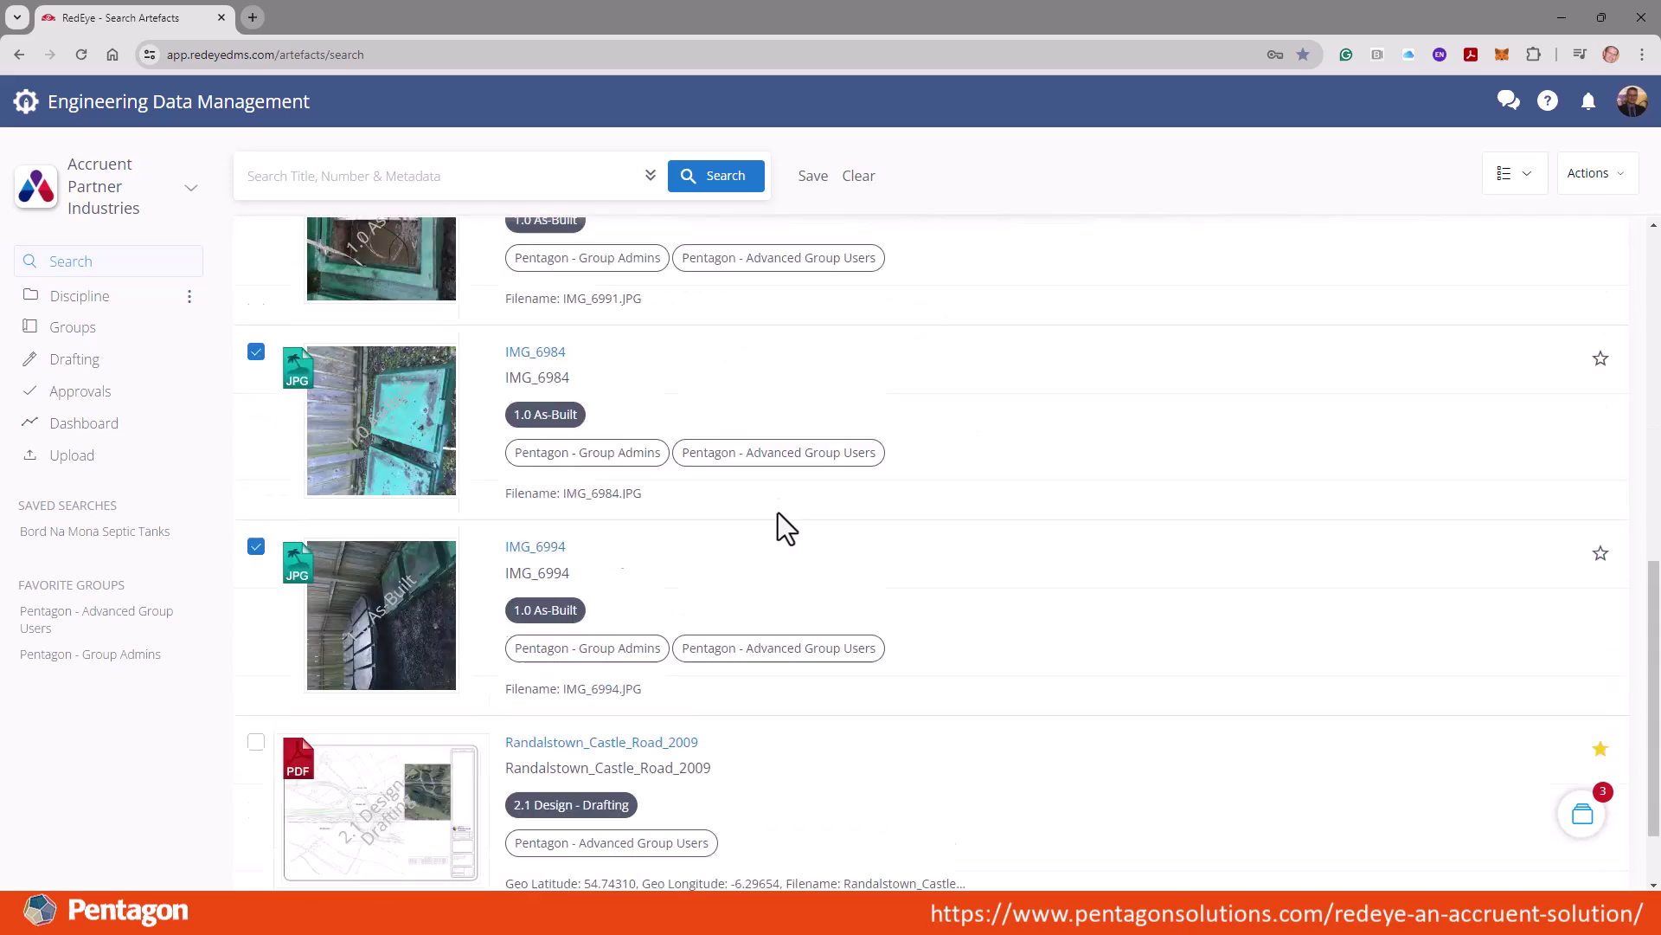
pyautogui.scroll(-2, 783, 526)
pyautogui.scroll(6, 718, 363)
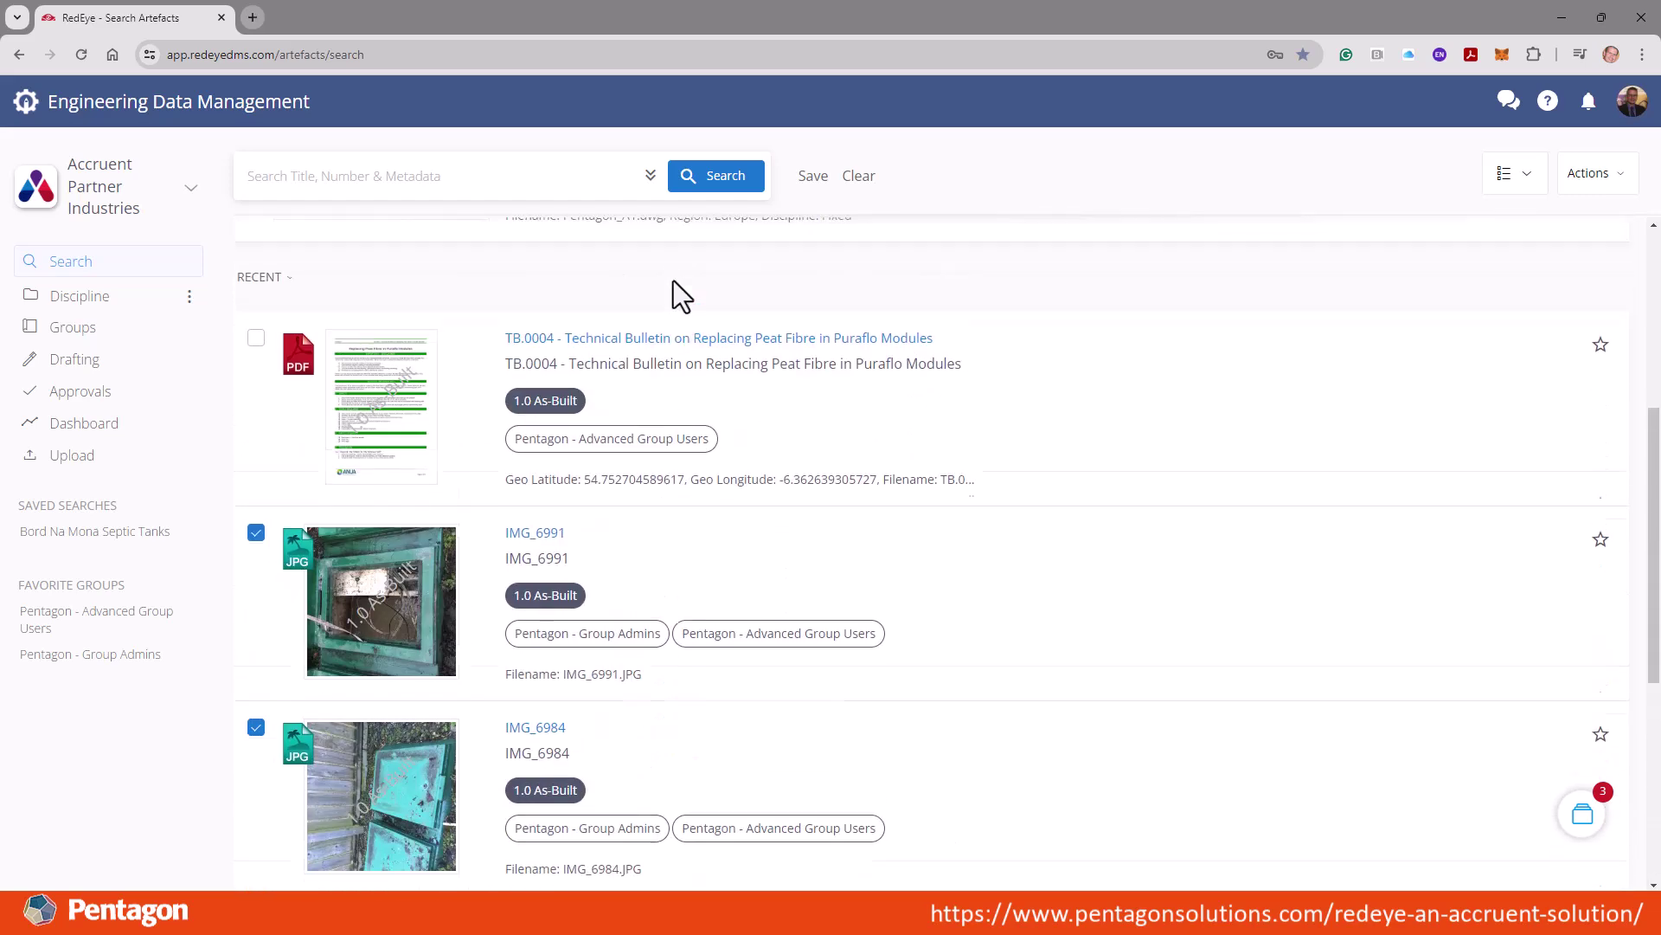
# List all 33 artefacts and tick QD0765 and the Church Road Septic Tank drawing A186_2024_AB.
pyautogui.click(711, 180)
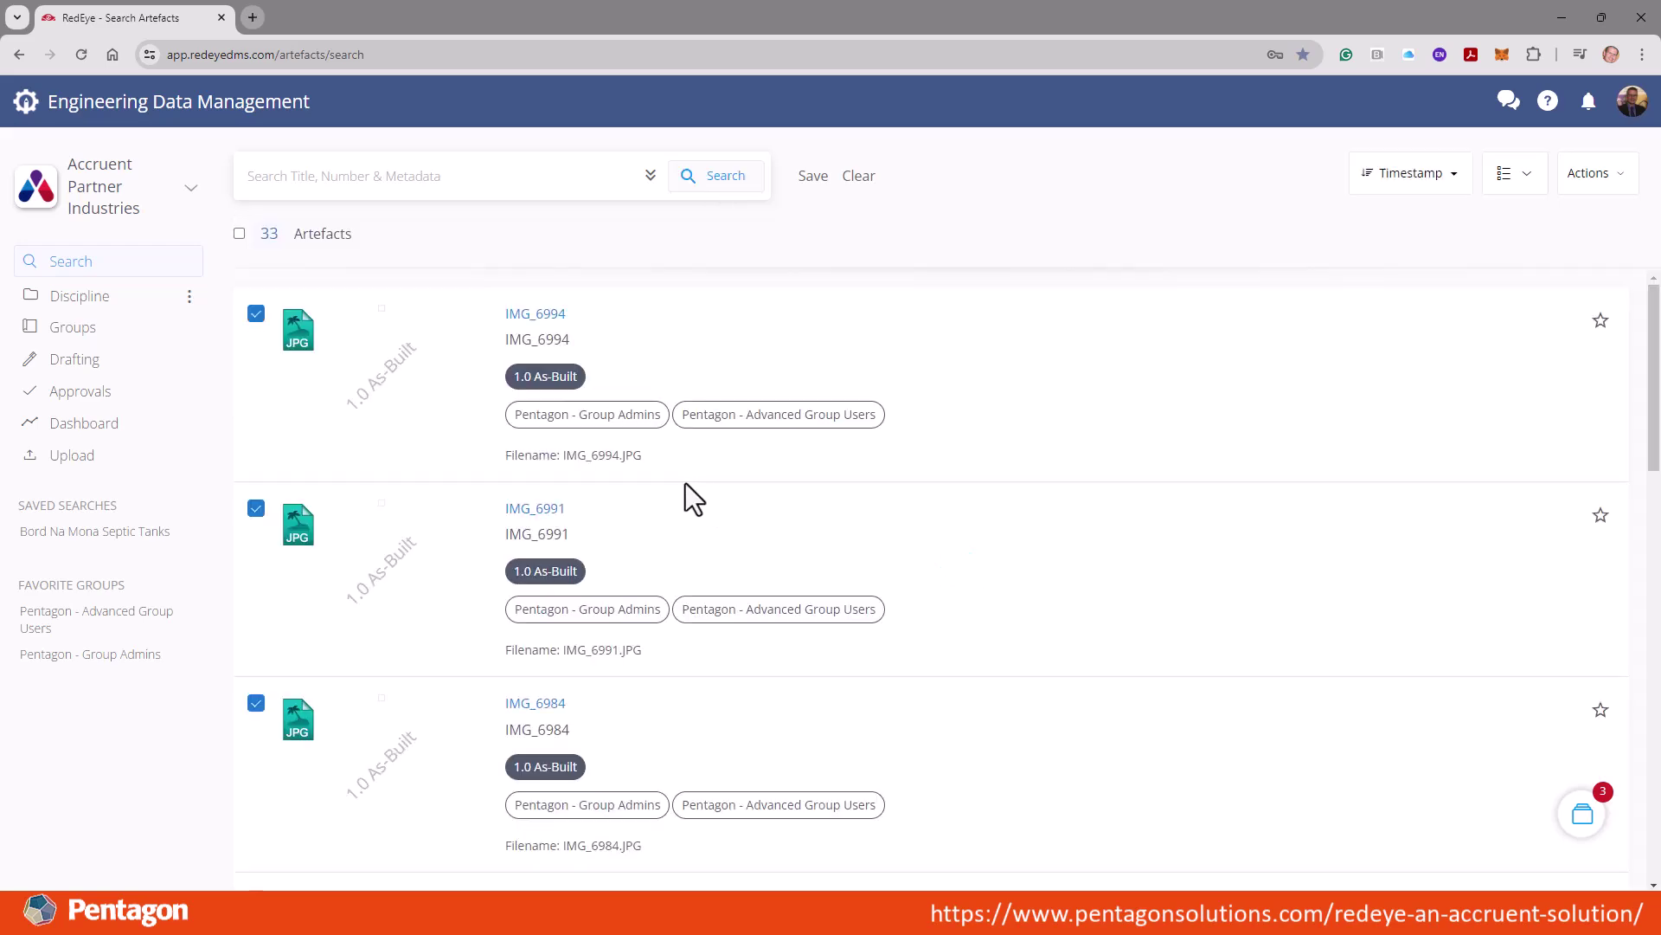
pyautogui.scroll(-3, 493, 472)
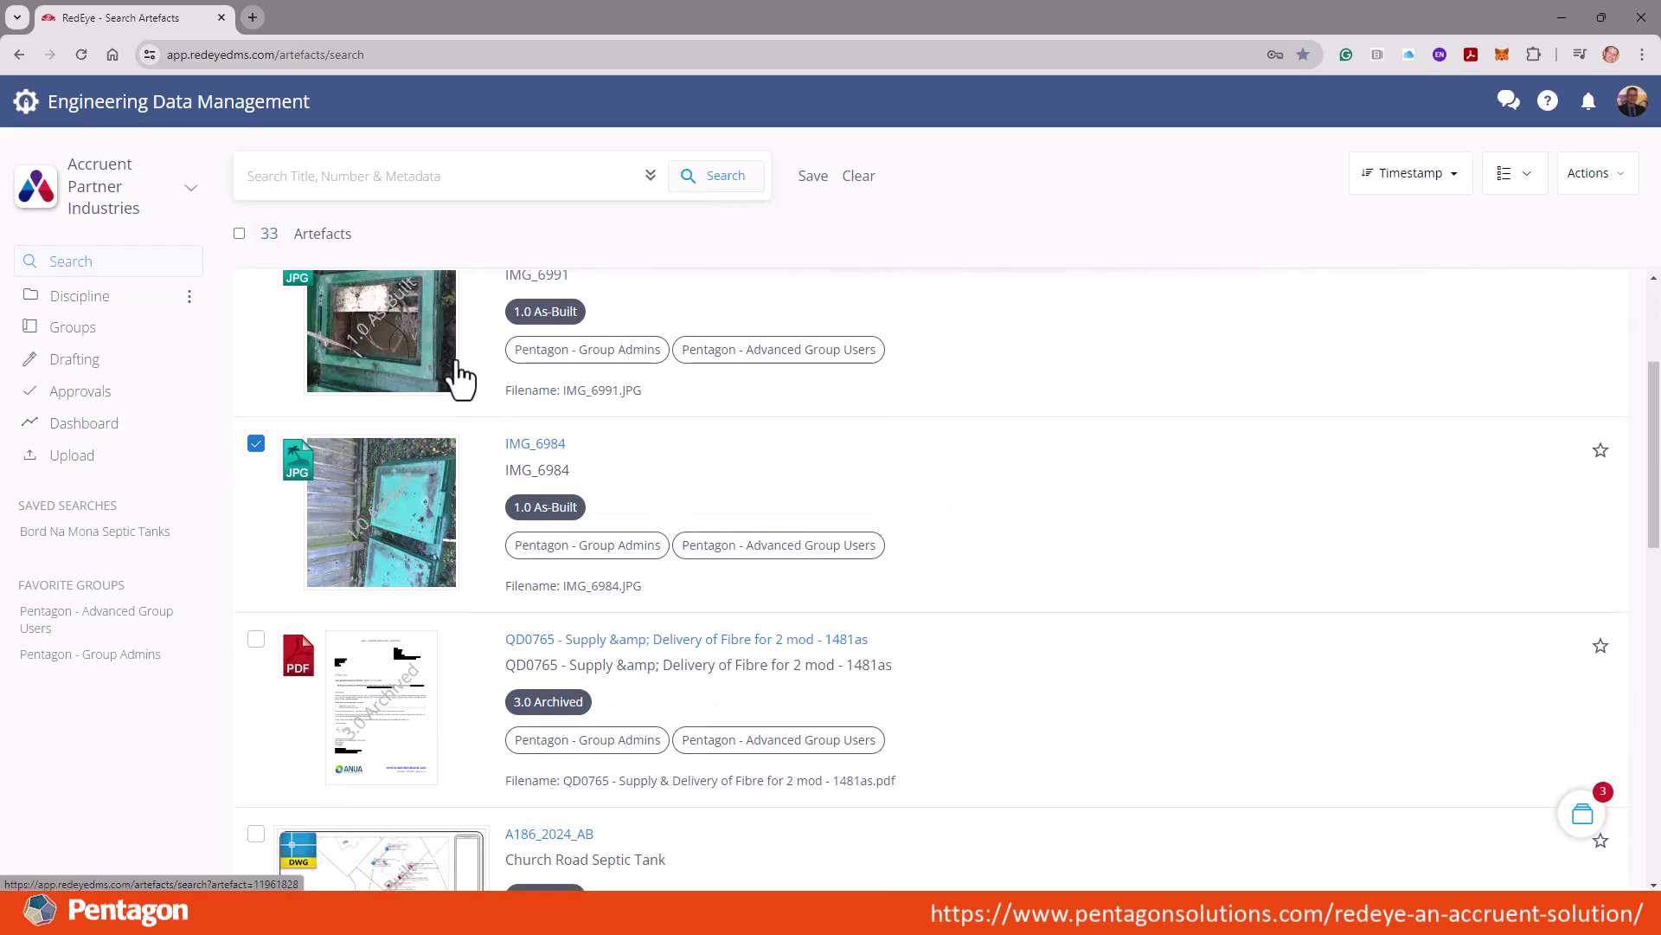
pyautogui.scroll(-2, 432, 500)
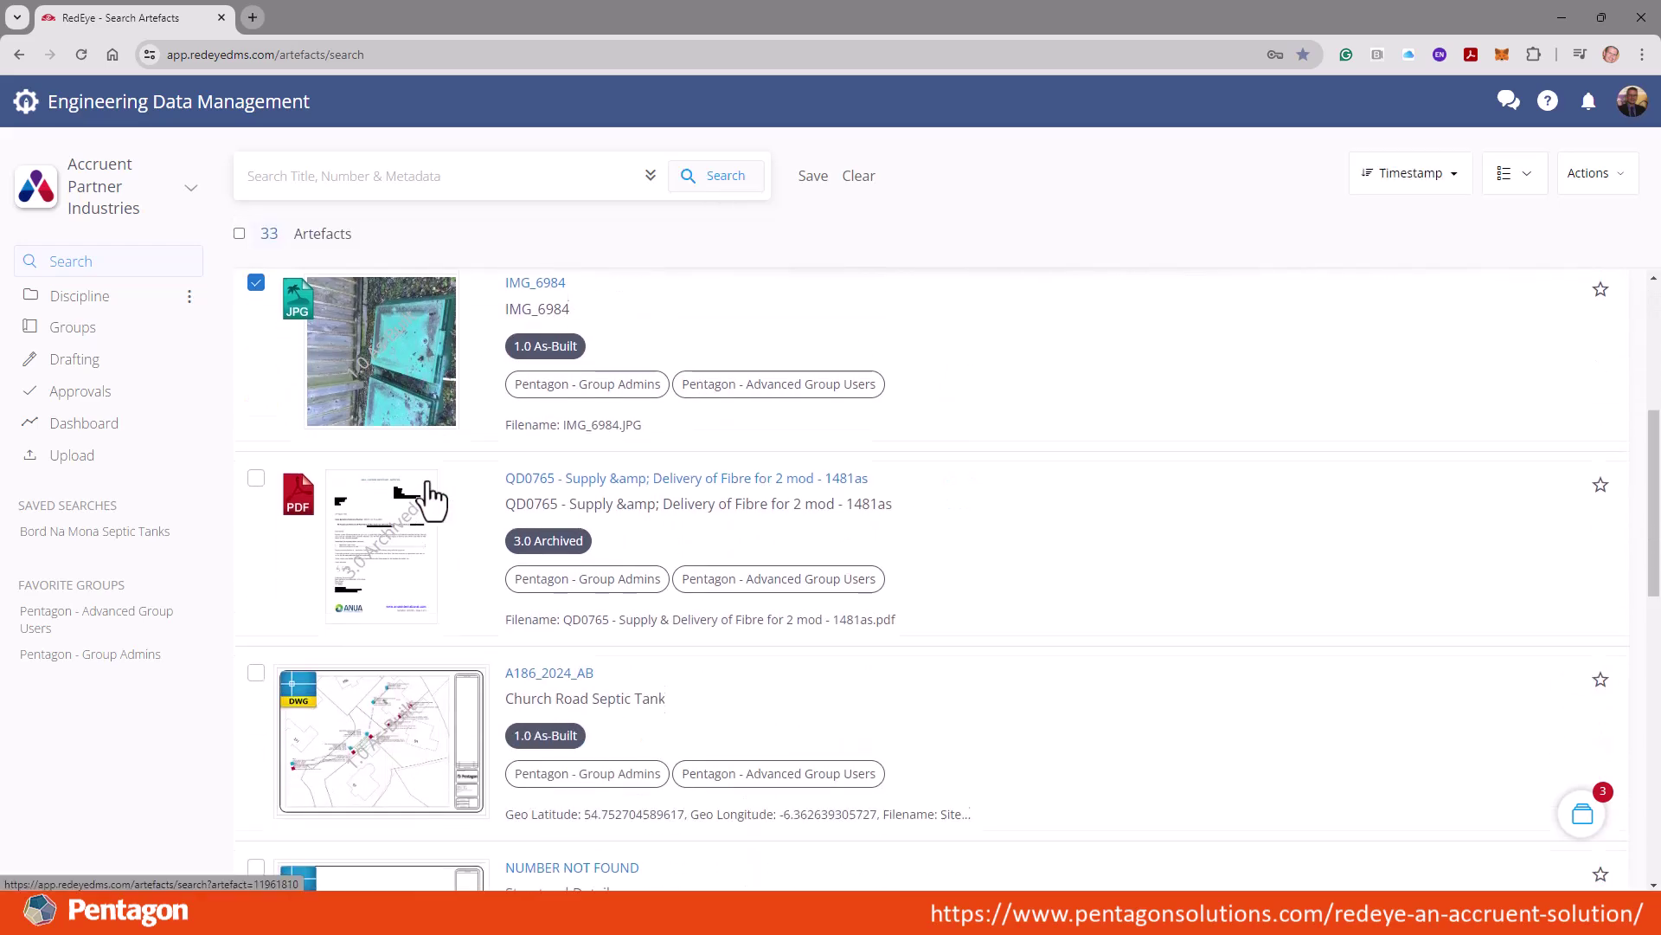
pyautogui.click(256, 466)
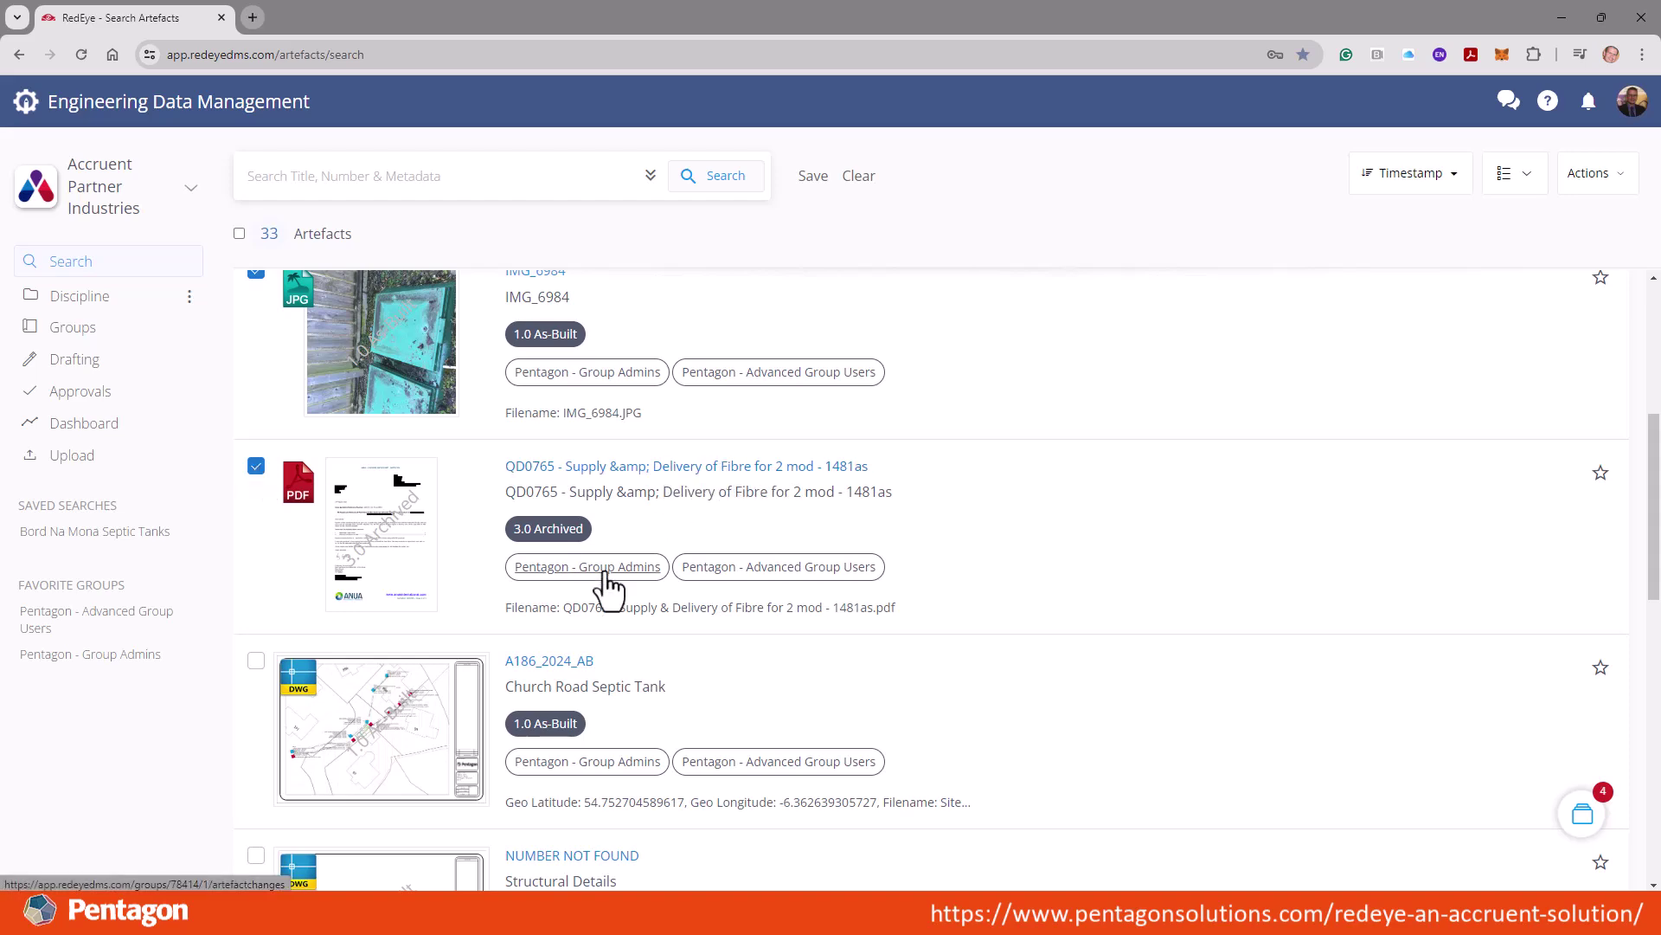
pyautogui.click(256, 662)
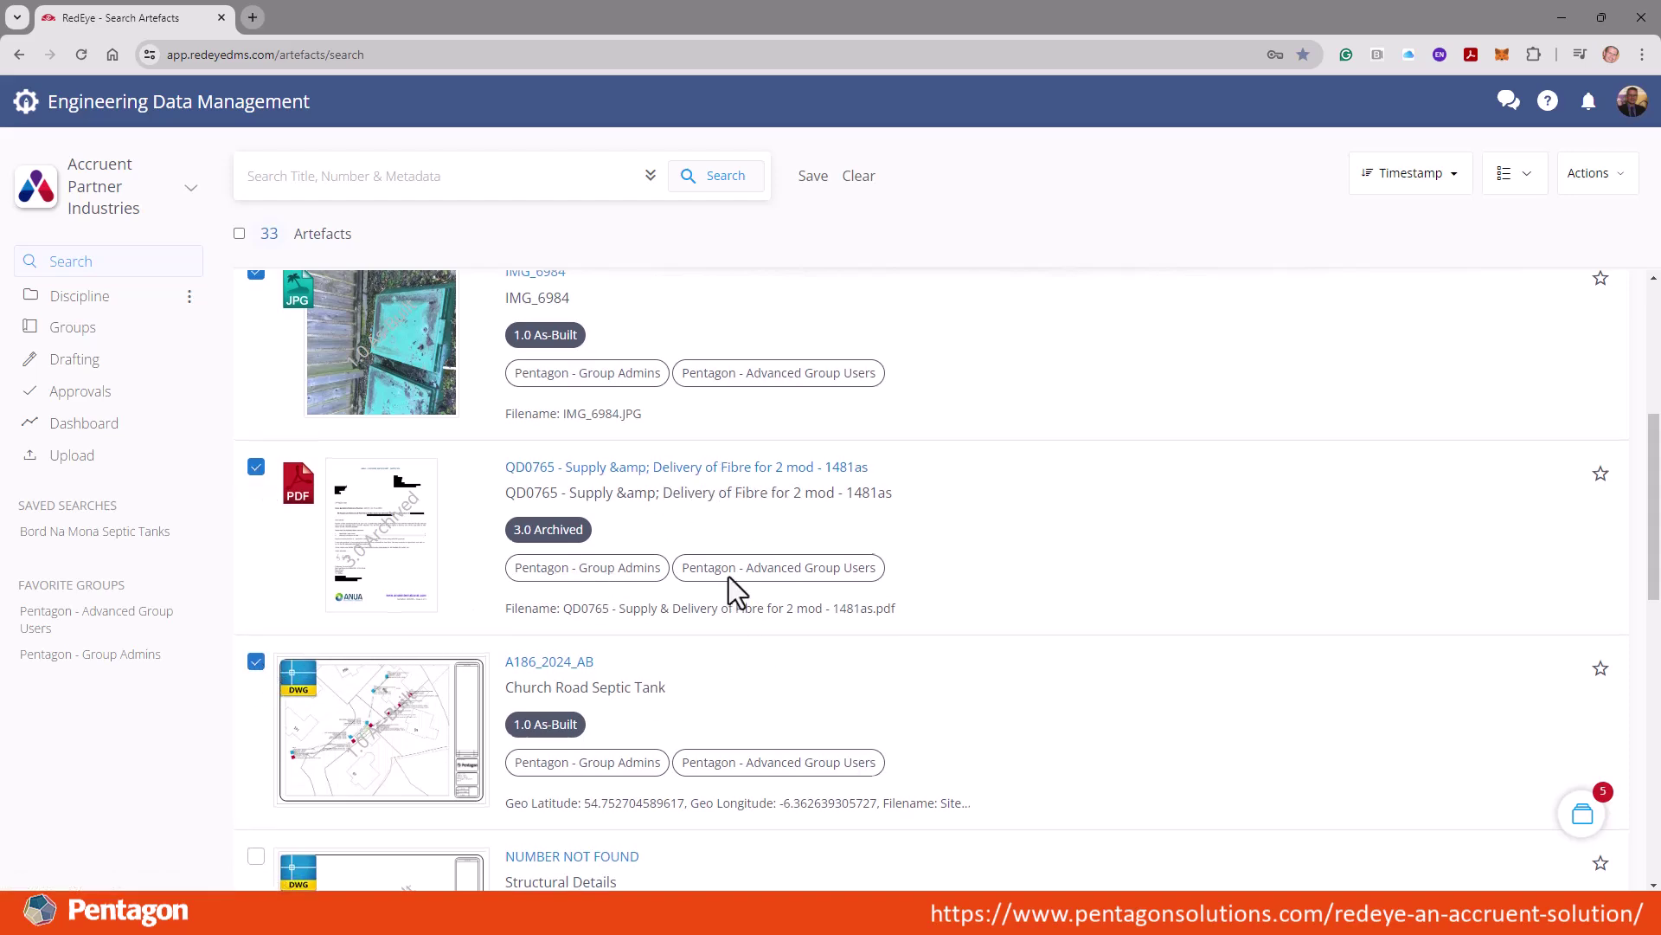
pyautogui.scroll(5, 729, 576)
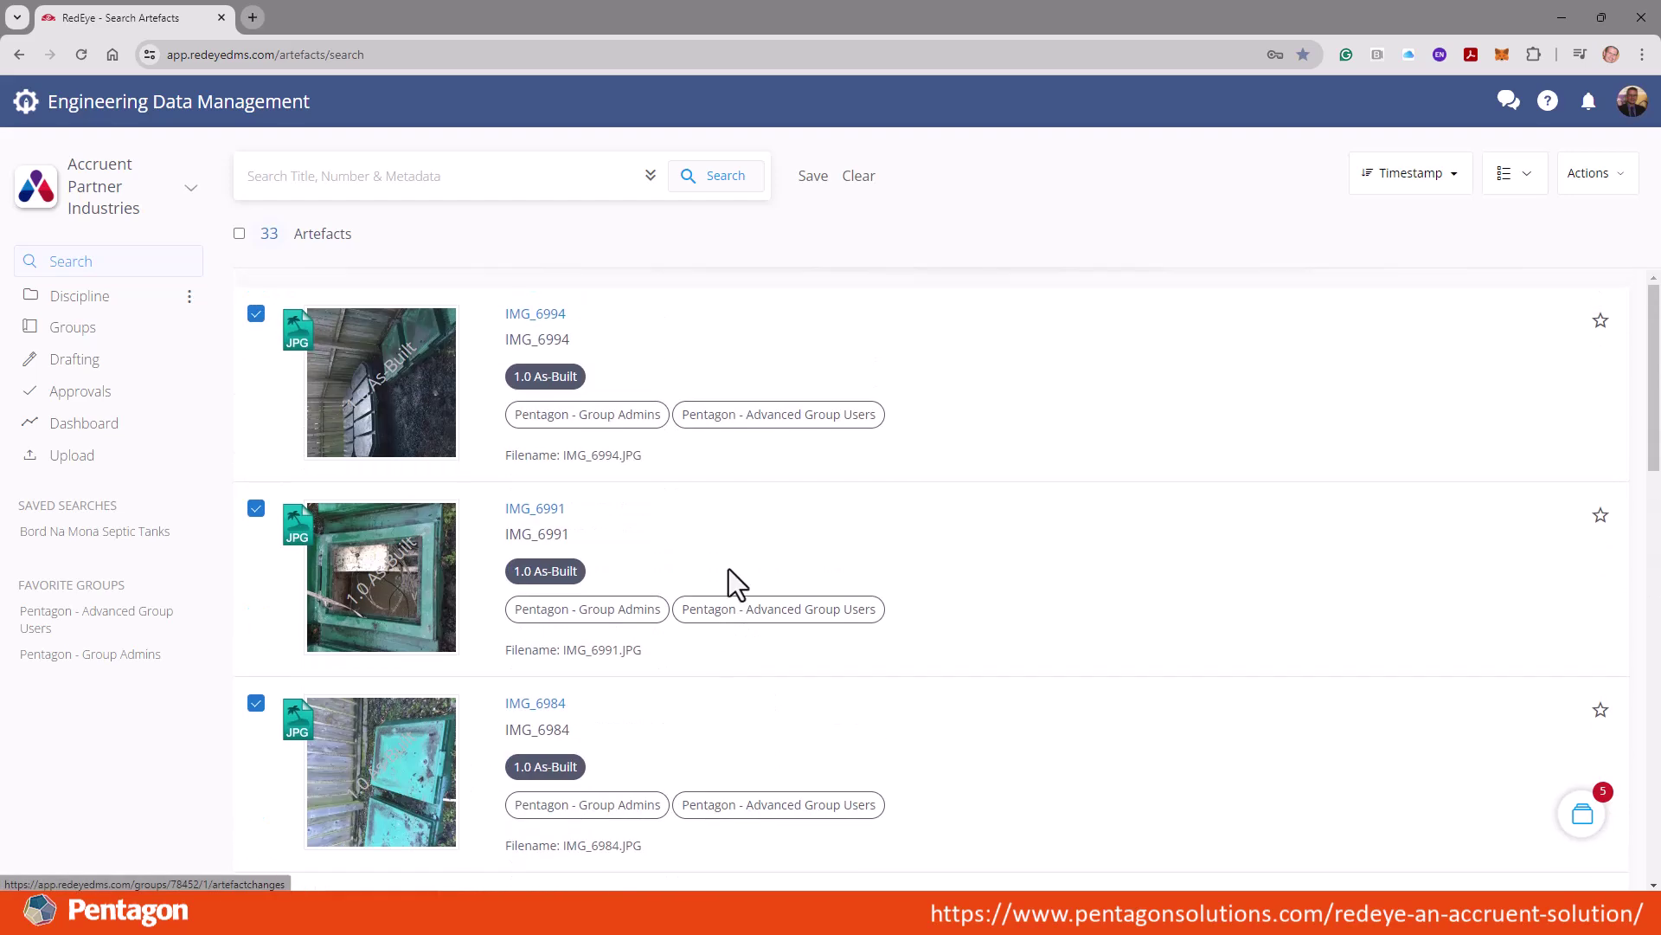
# Open the collection of five artefacts and choose Actions > Update Metadata.
pyautogui.click(1581, 816)
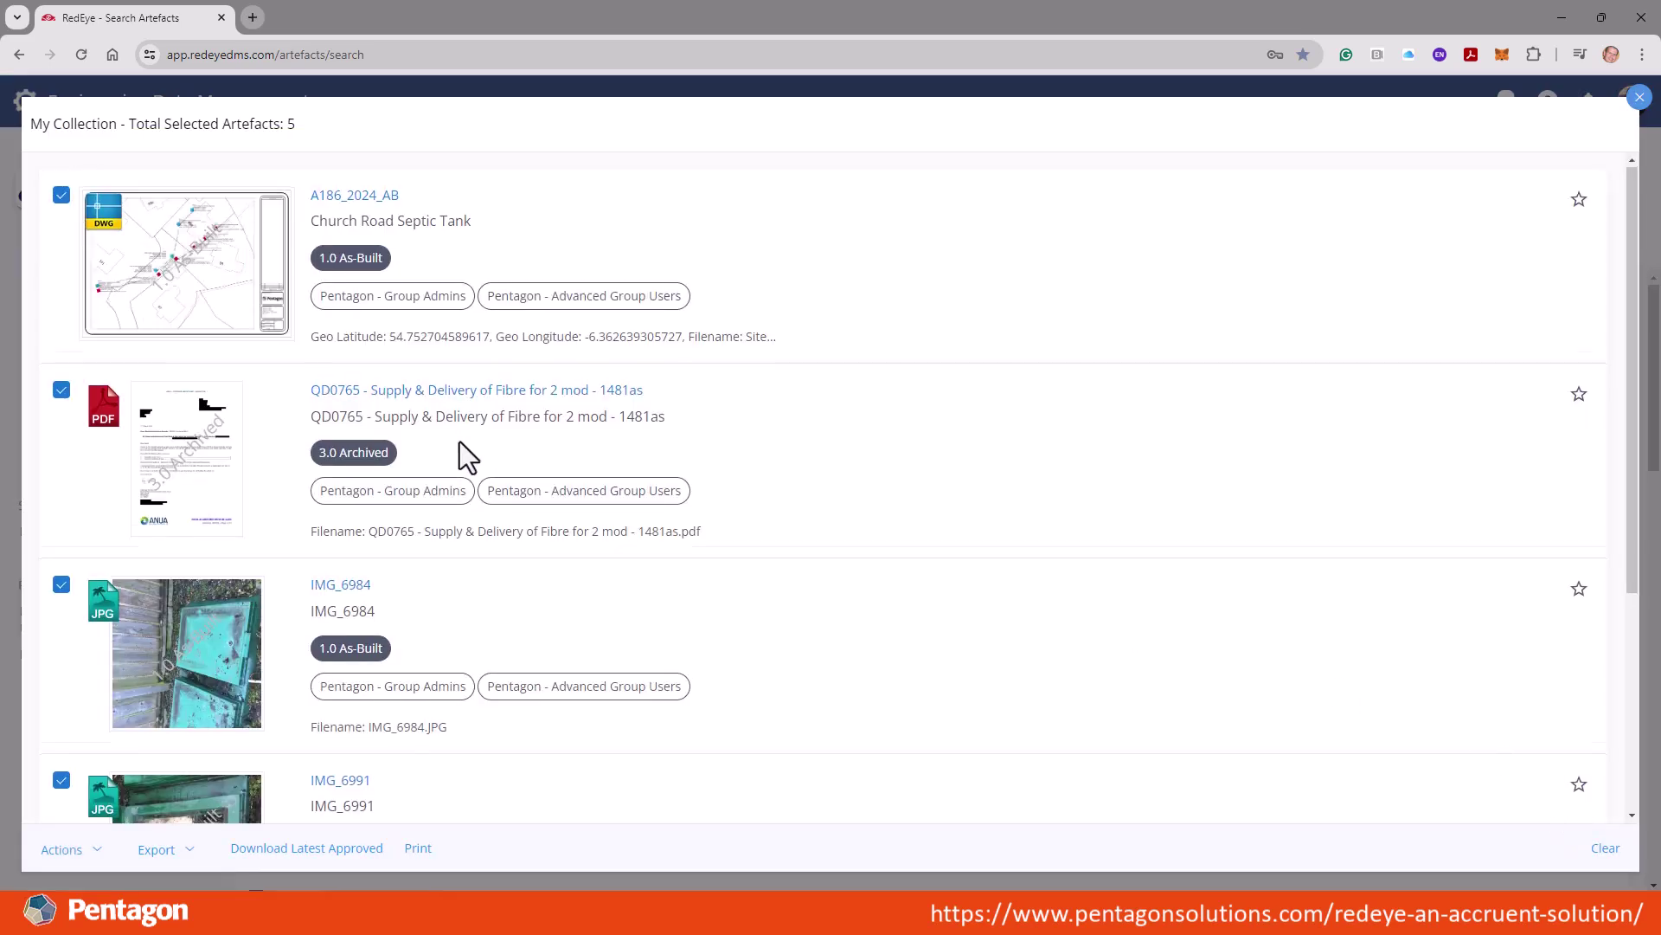
pyautogui.scroll(-4, 459, 441)
pyautogui.click(99, 850)
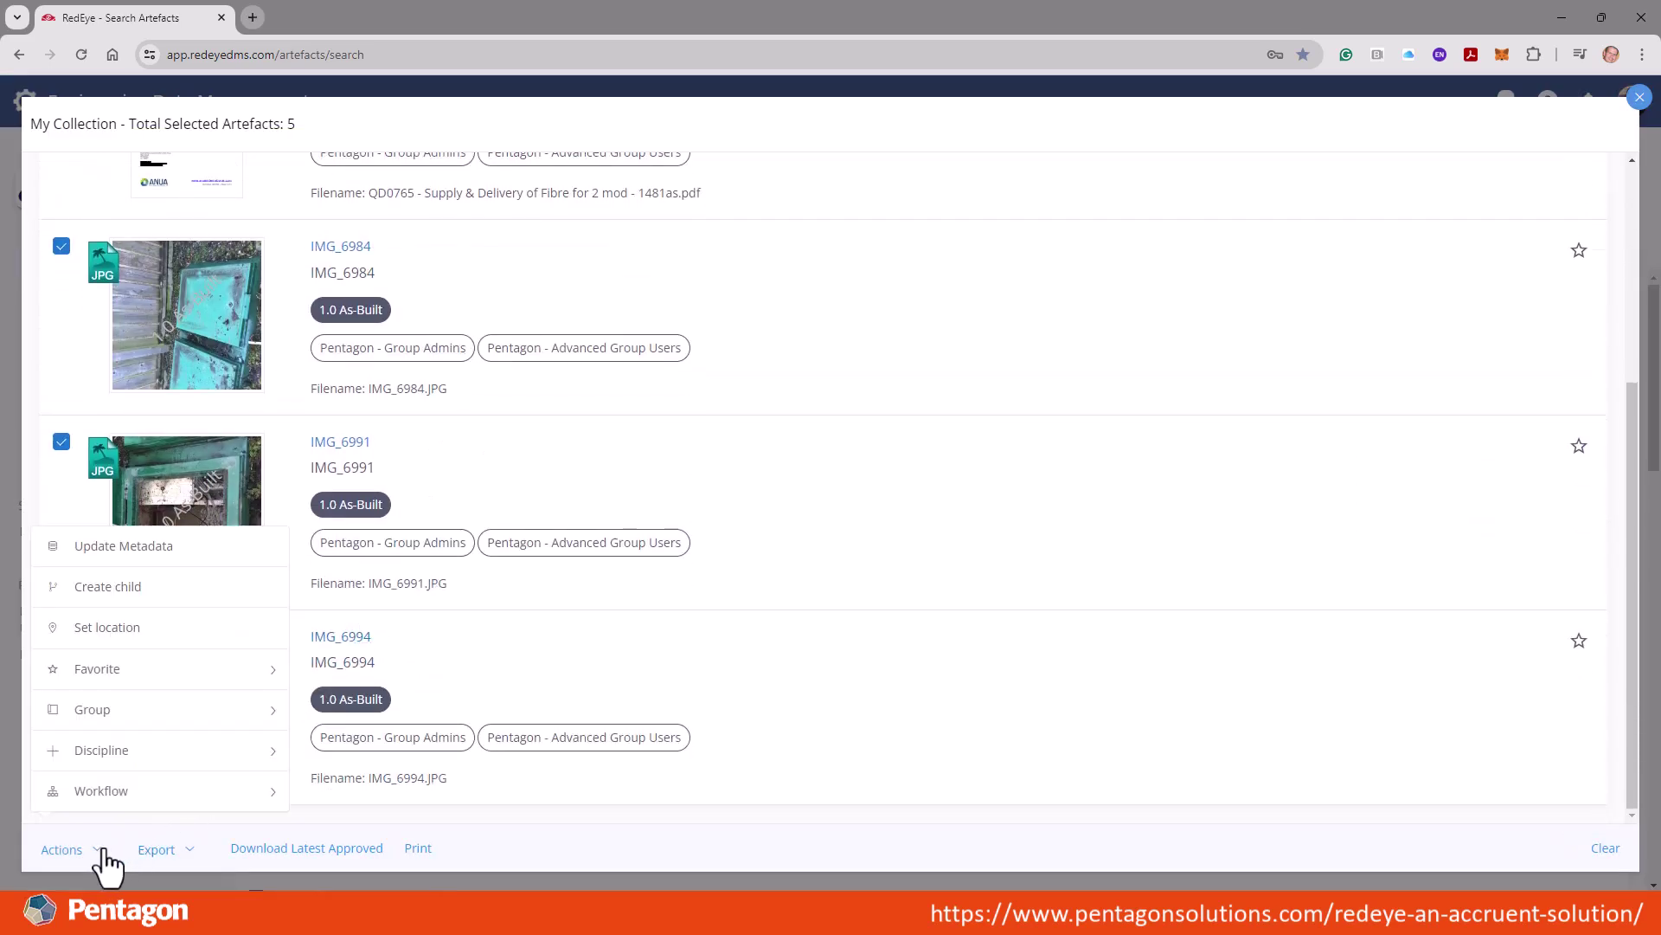
pyautogui.click(174, 551)
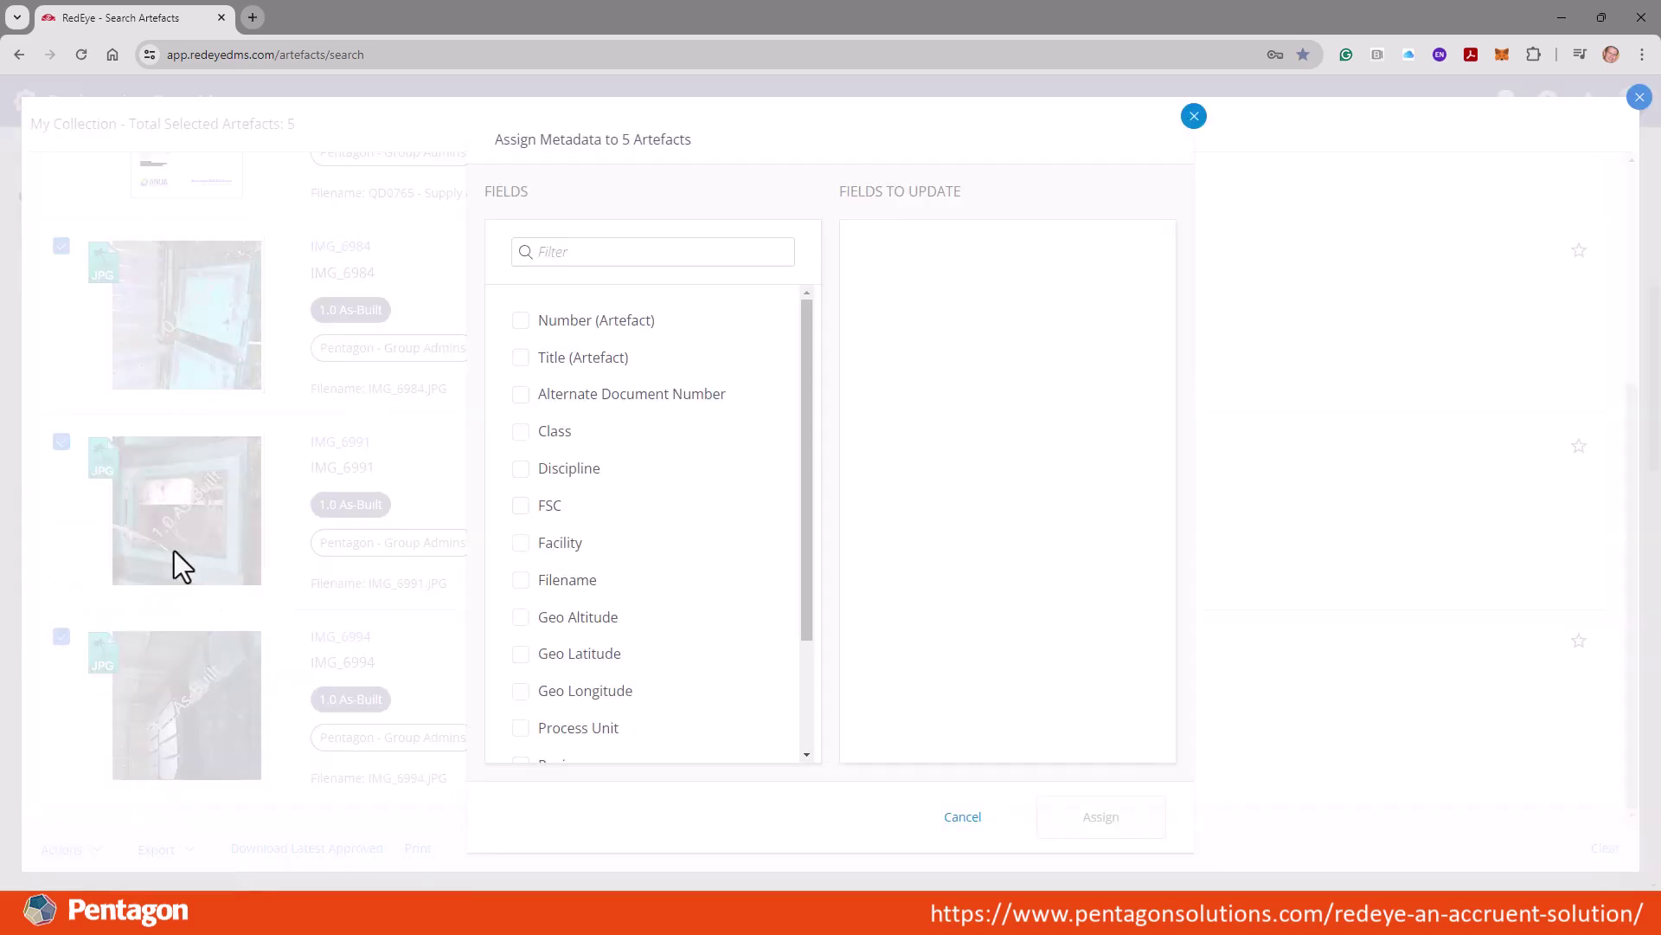
# Include the Discipline, Process Unit and Vendor fields in the update.
pyautogui.click(521, 470)
pyautogui.moveTo(812, 509); pyautogui.dragTo(814, 688)
pyautogui.click(523, 638)
pyautogui.click(523, 729)
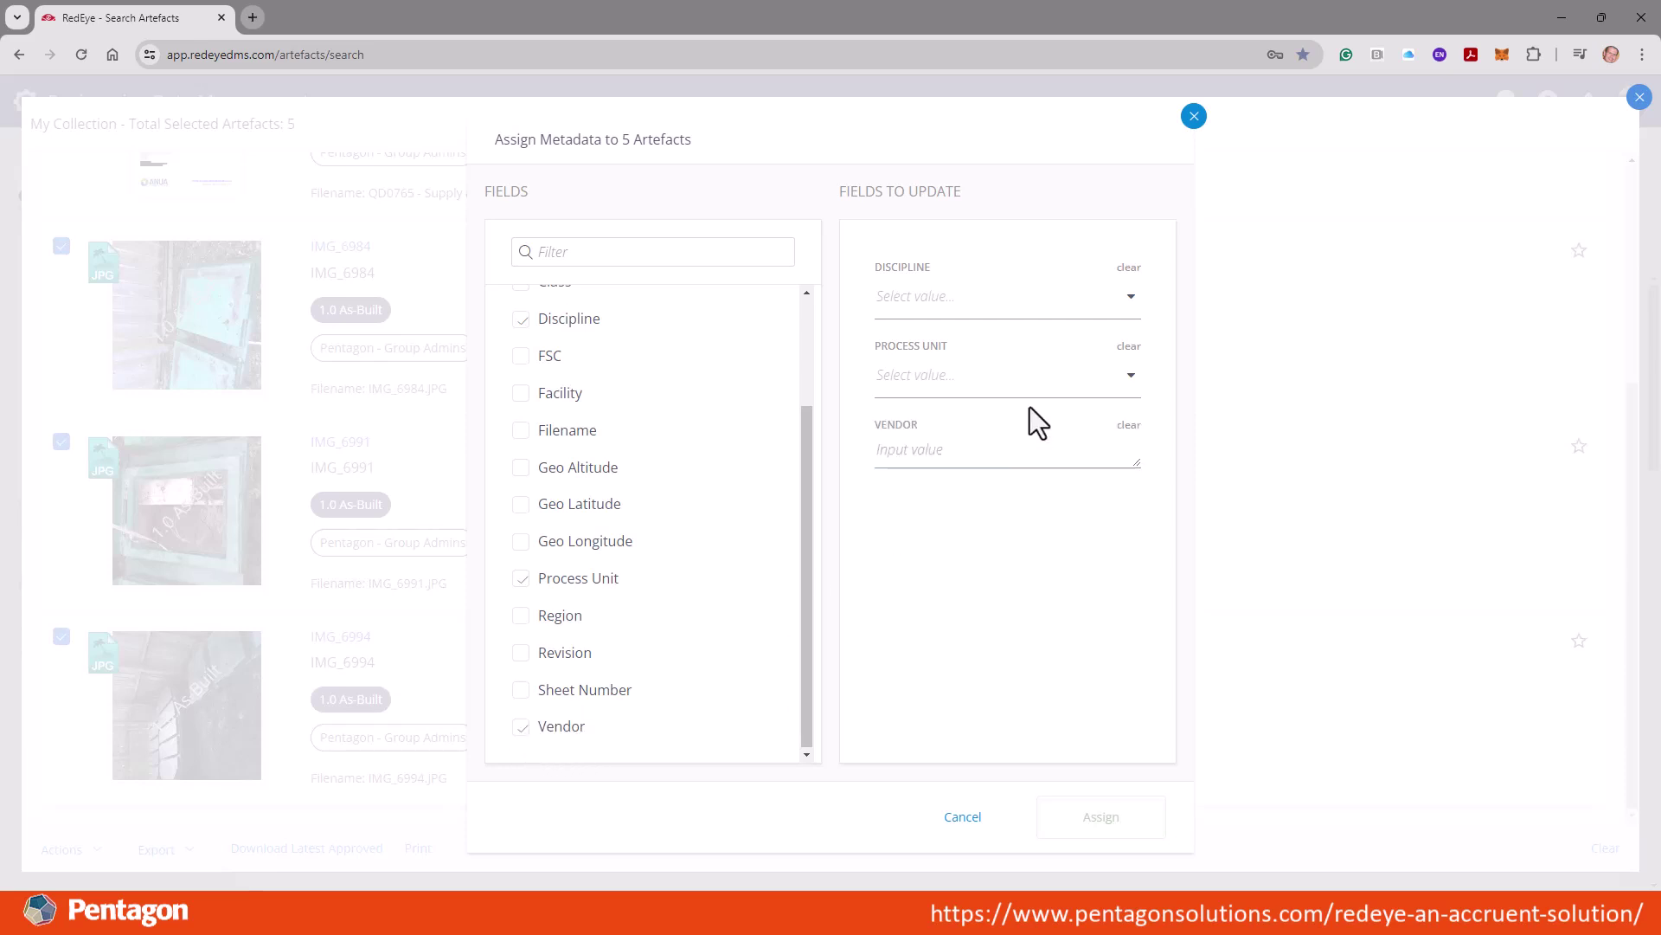
# Set Civil & Architectural, Waste Water Treatment and vendor Bord, then assign to all five.
pyautogui.click(1132, 295)
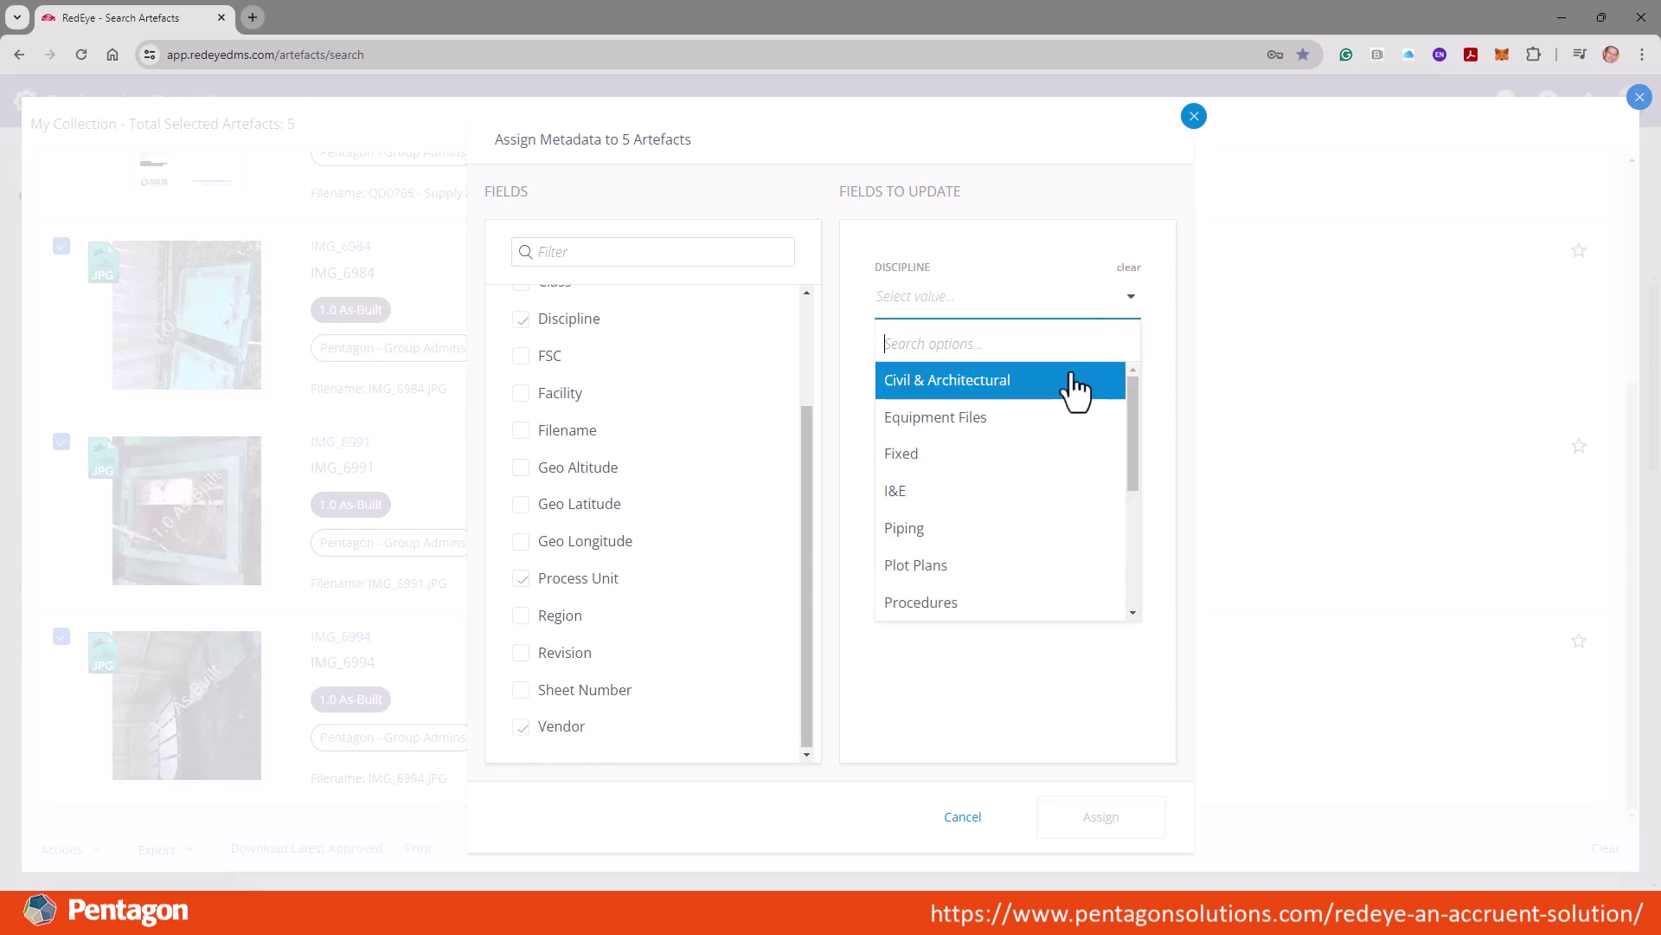
pyautogui.click(1068, 376)
pyautogui.click(1131, 377)
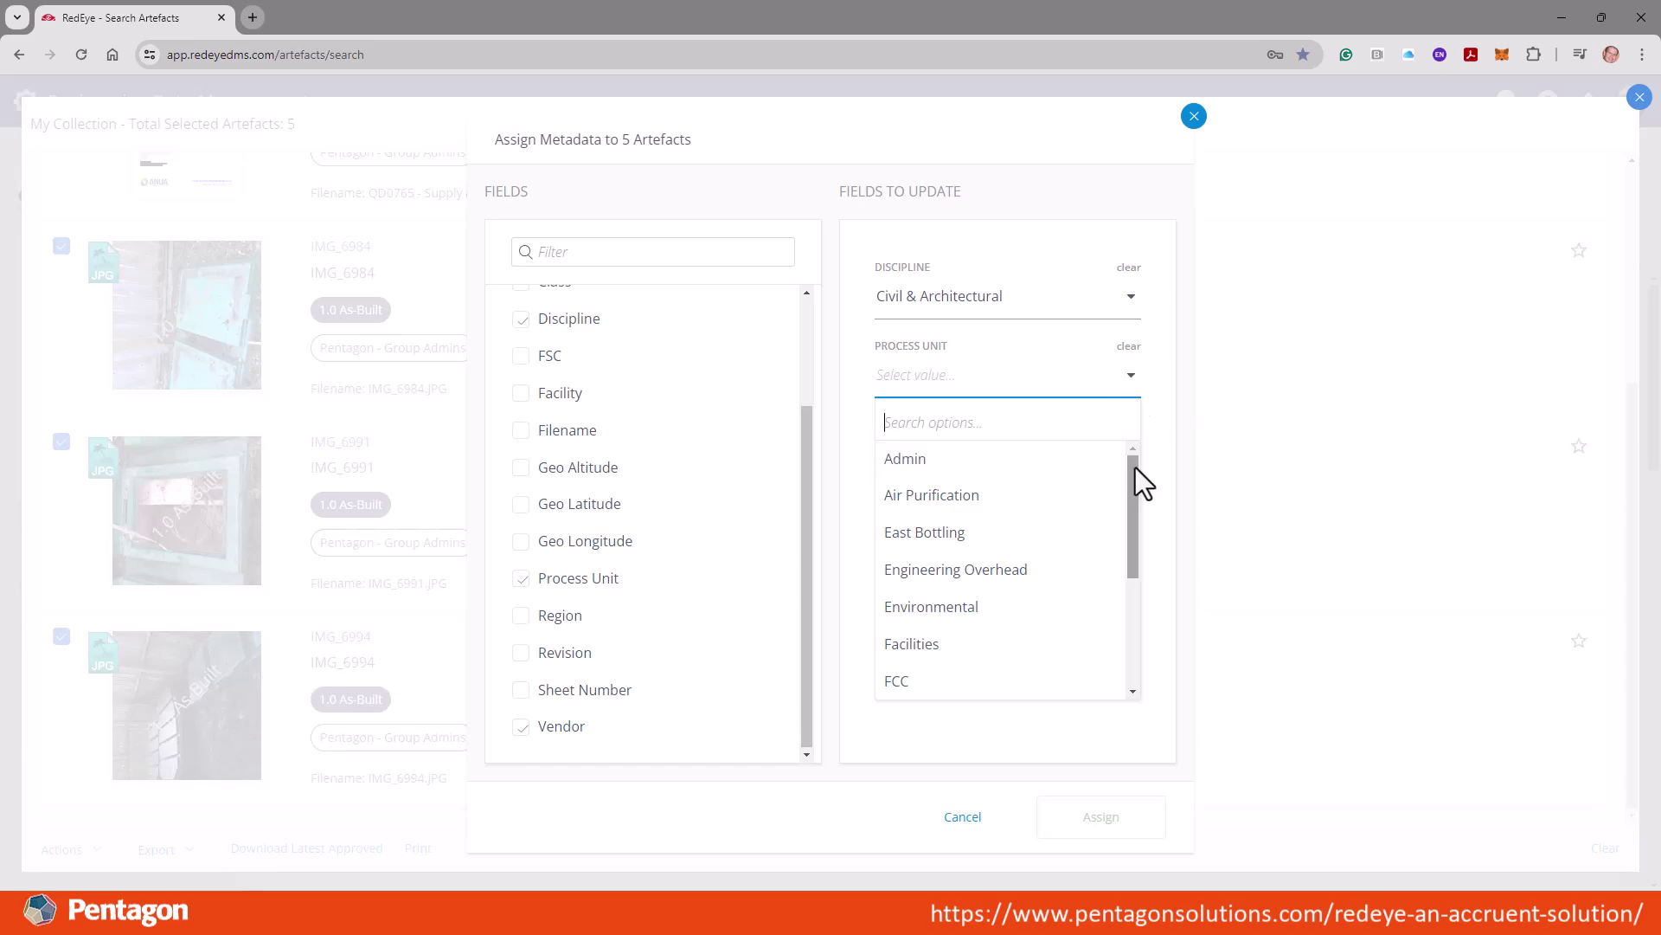
pyautogui.moveTo(1135, 482); pyautogui.dragTo(1128, 615)
pyautogui.click(1039, 678)
pyautogui.click(966, 454)
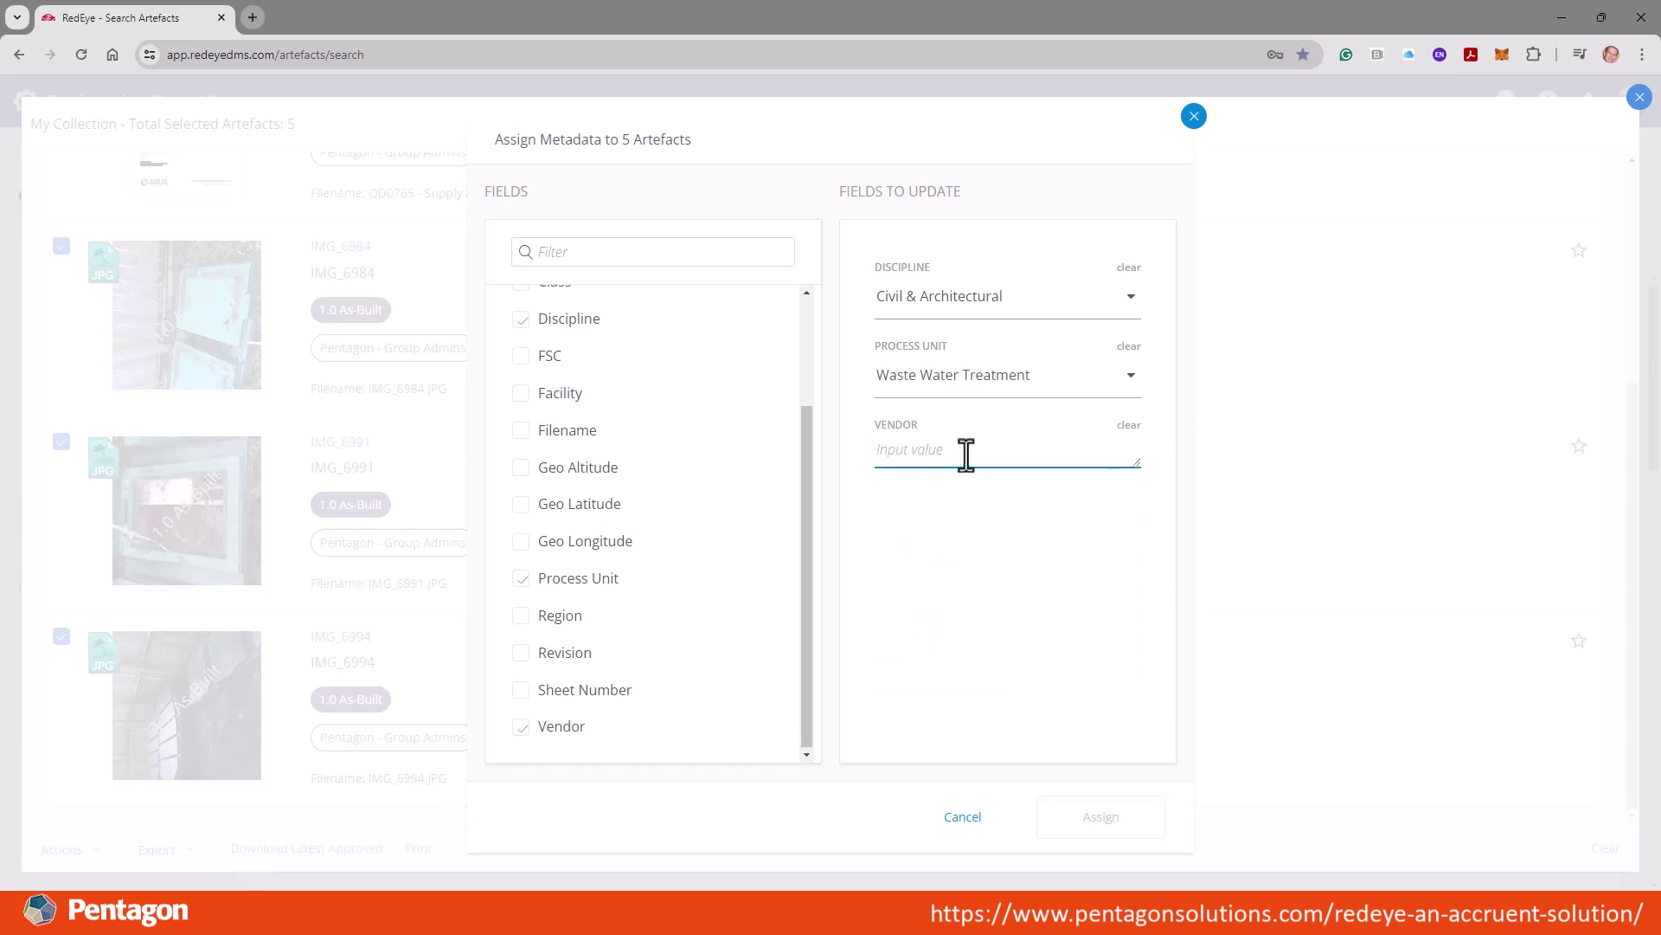
pyautogui.write('B')
pyautogui.write('a Mona')
pyautogui.moveTo(985, 453); pyautogui.dragTo(915, 453)
pyautogui.click(1093, 820)
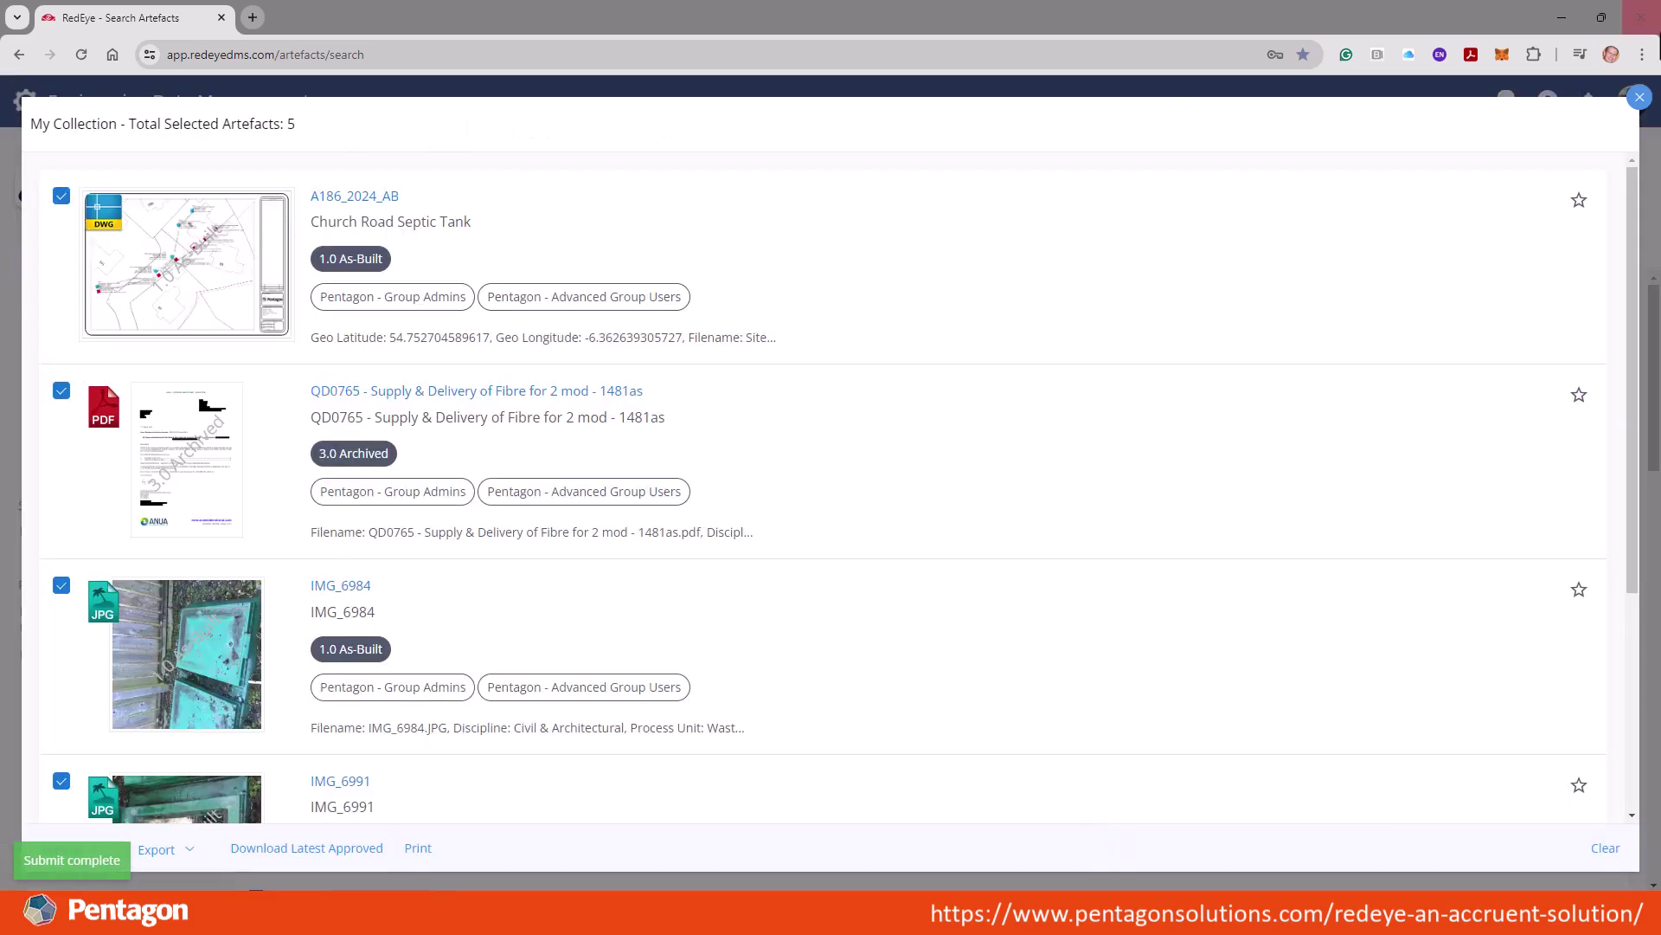
# Close My Collection and rerun the saved Bord Na Mona Septic Tanks search, reviewing its six results.
pyautogui.click(1639, 97)
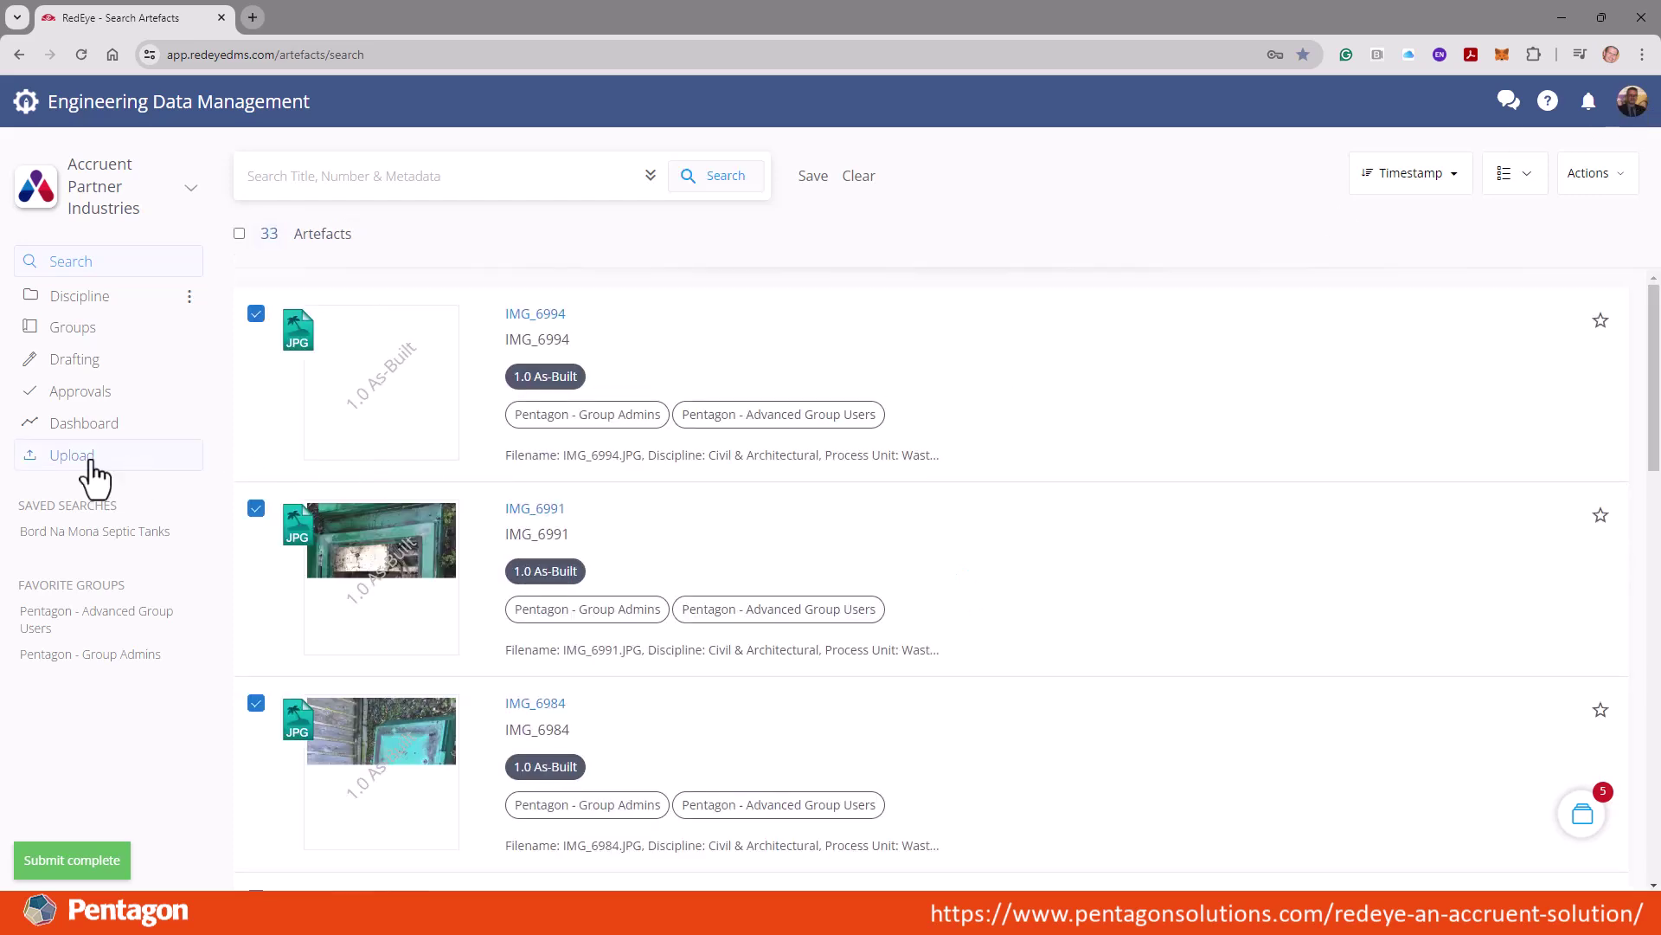
pyautogui.click(104, 535)
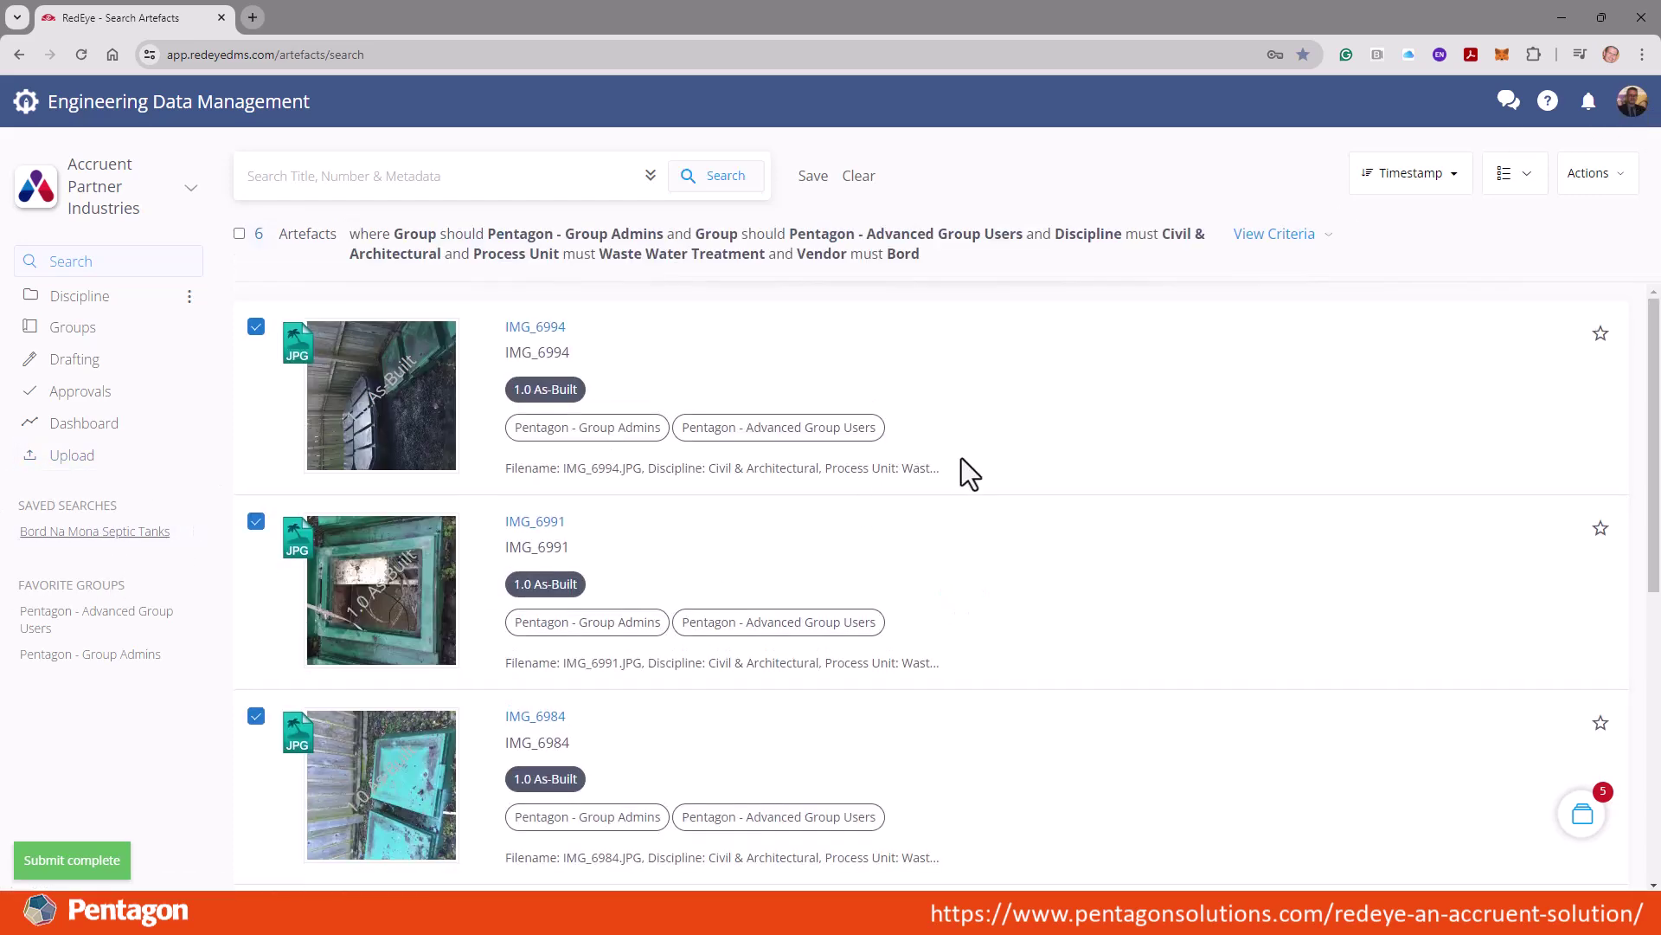
pyautogui.scroll(-3, 962, 468)
pyautogui.scroll(-3, 962, 474)
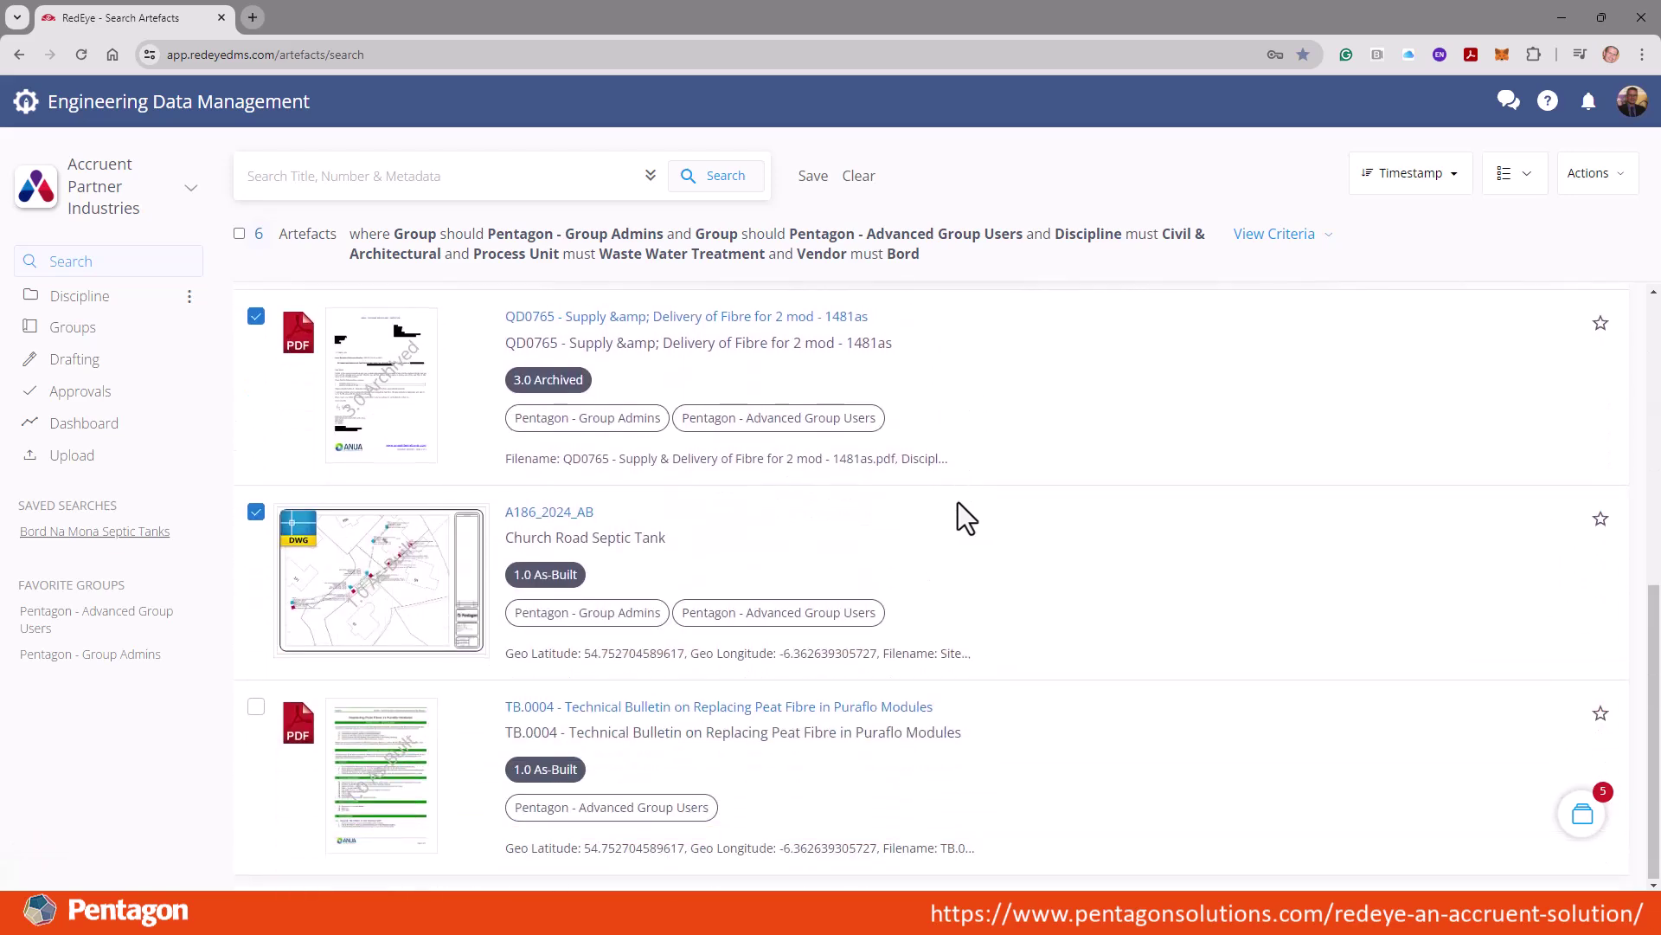
pyautogui.scroll(6, 958, 502)
pyautogui.scroll(-6, 958, 502)
pyautogui.scroll(2, 859, 445)
pyautogui.scroll(2, 857, 446)
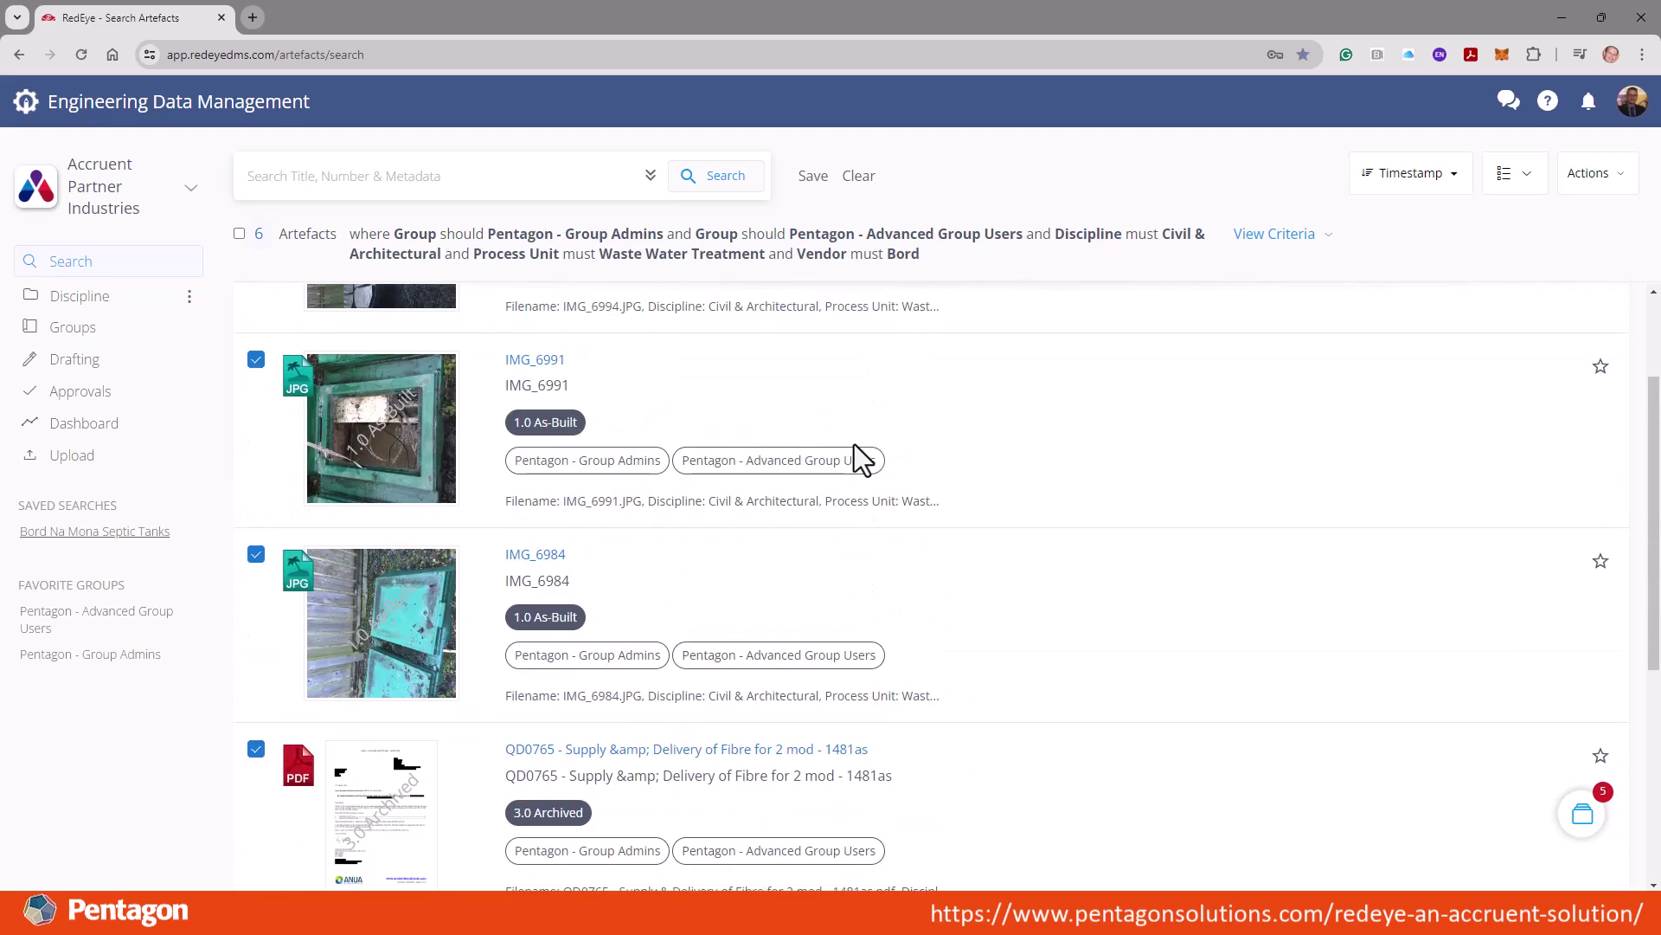
pyautogui.scroll(2, 854, 446)
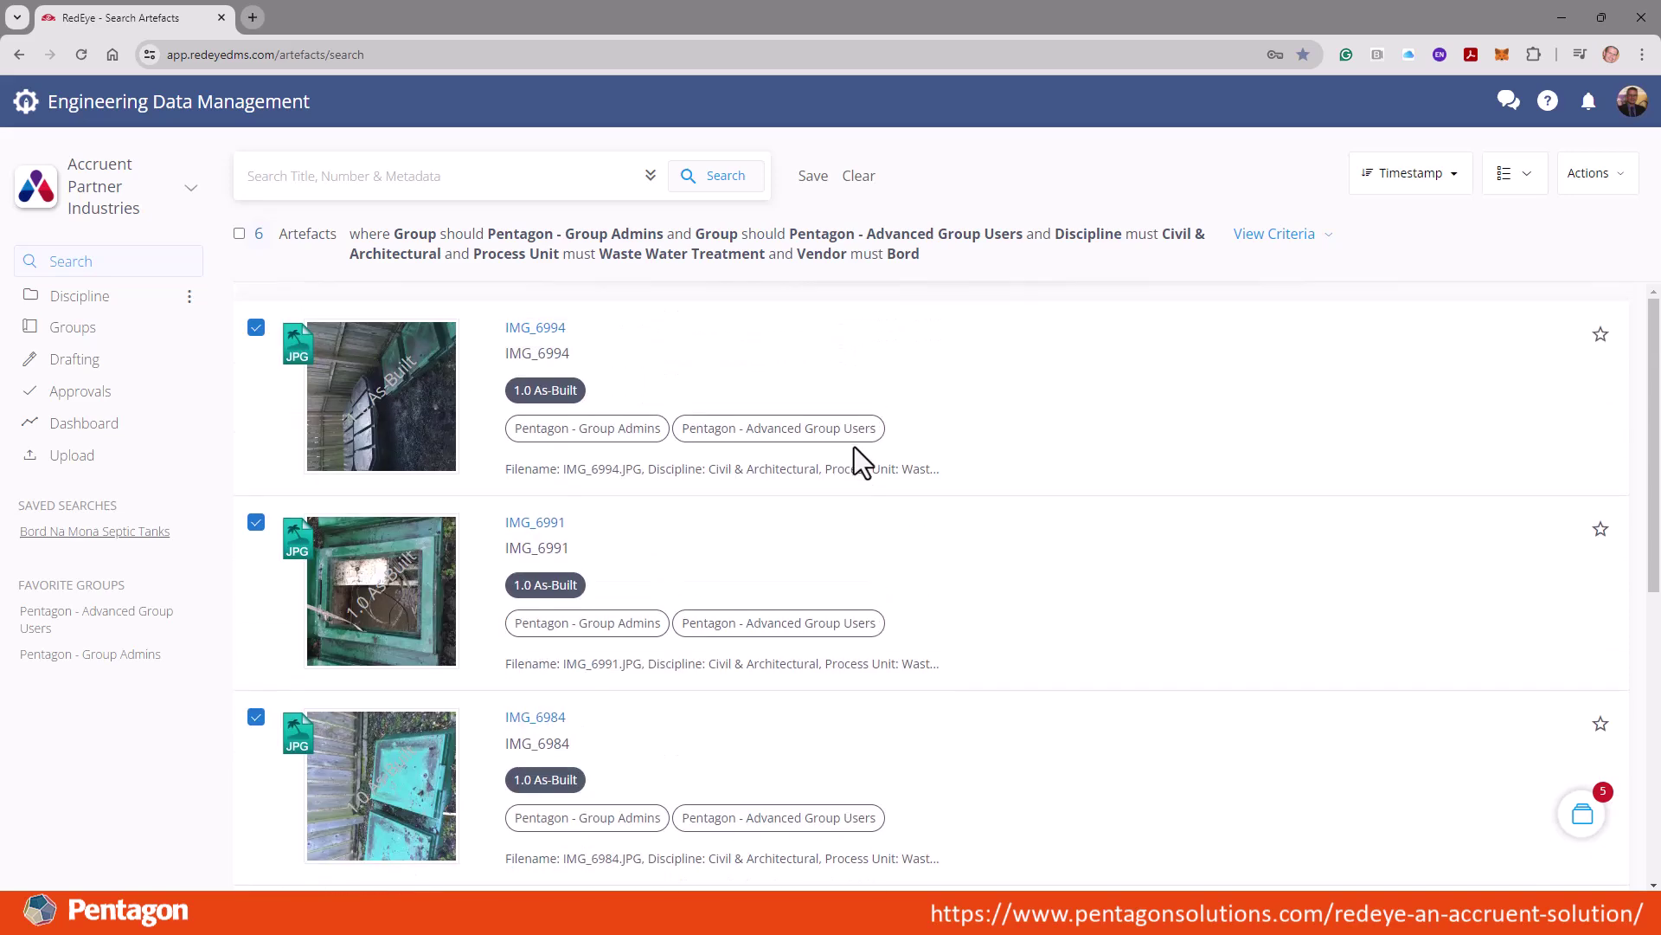